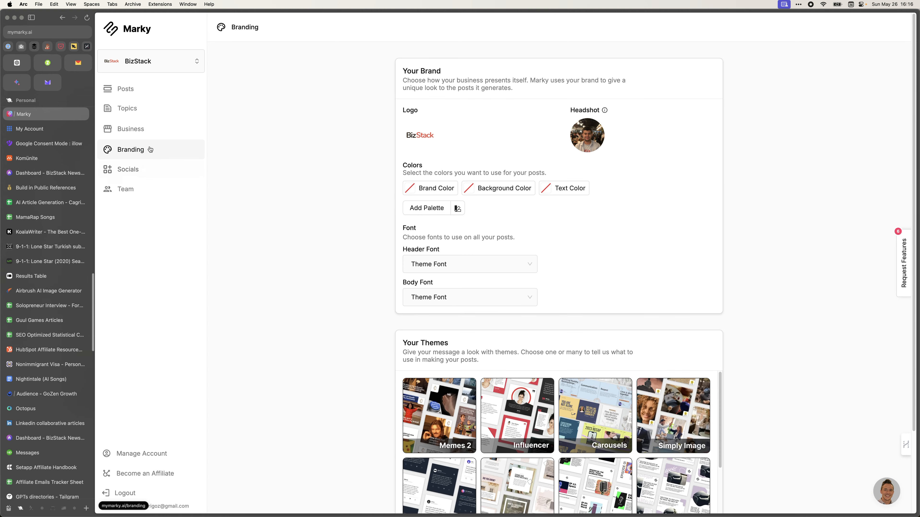
# Look over the BizStack Branding and Business pages, then open the Generated posts list.
pyautogui.scroll(-3, 264, 200)
pyautogui.scroll(3, 266, 205)
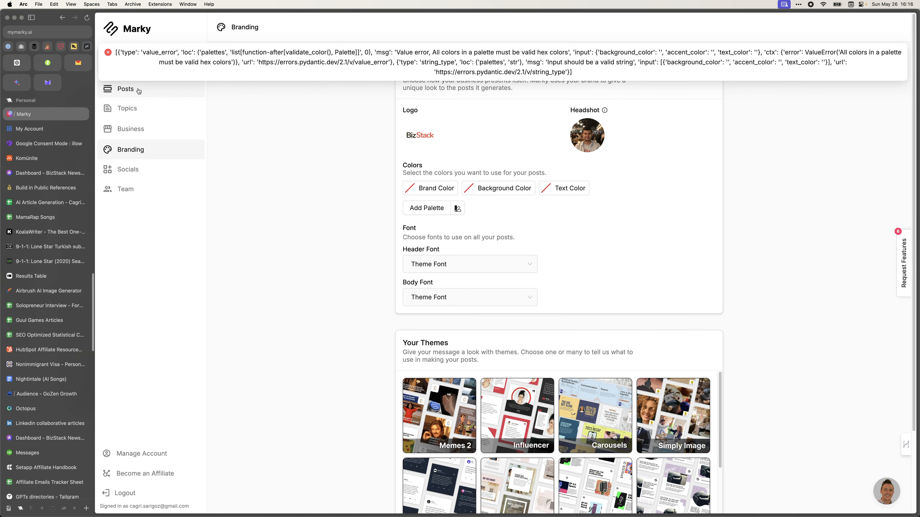
pyautogui.click(129, 133)
pyautogui.scroll(-8, 414, 203)
pyautogui.scroll(5, 416, 201)
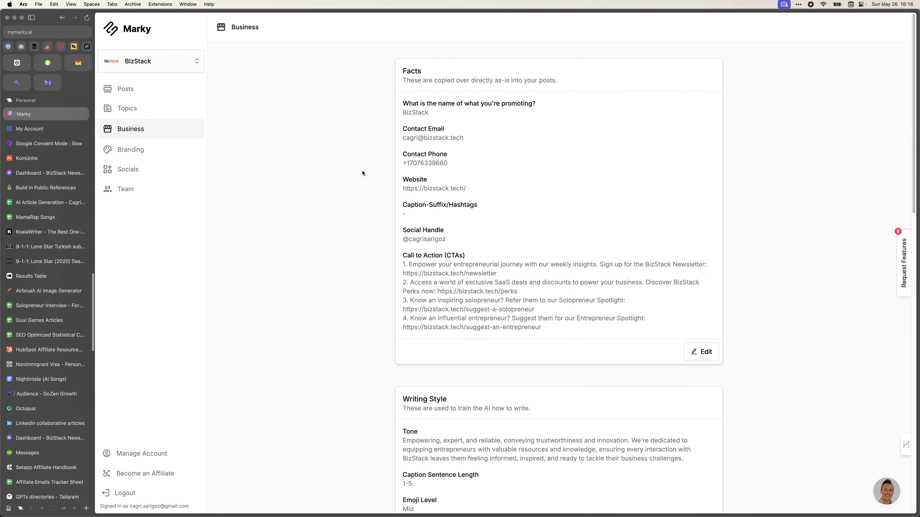
pyautogui.click(118, 91)
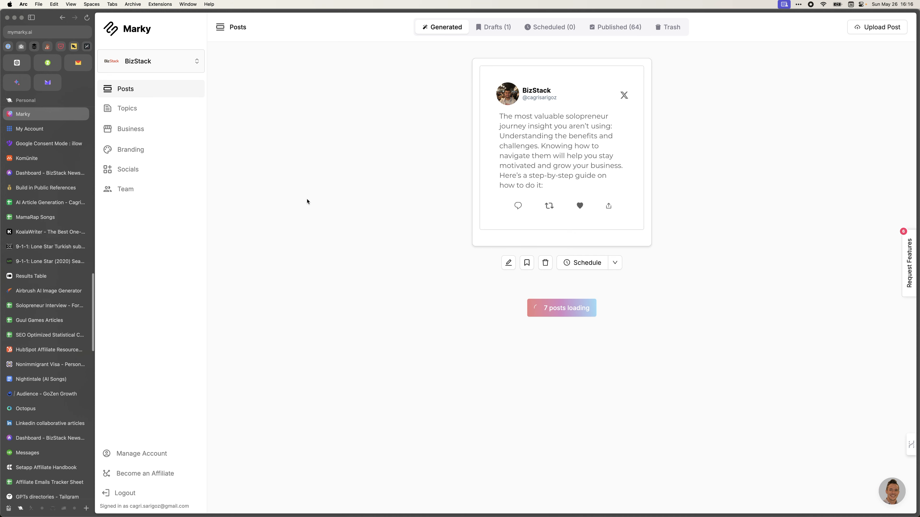
# Trash the only draft post, return to Generated, and check the first post's scheduling options.
pyautogui.click(512, 26)
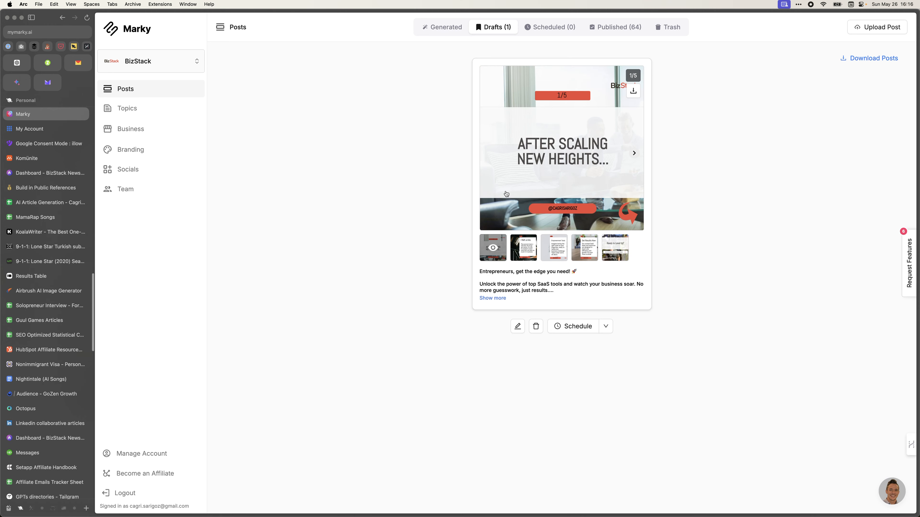
pyautogui.click(536, 326)
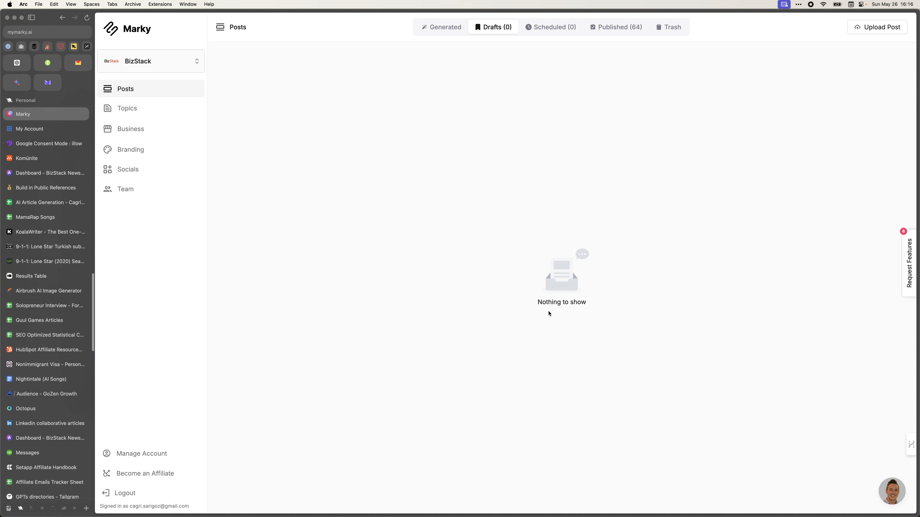
pyautogui.click(436, 27)
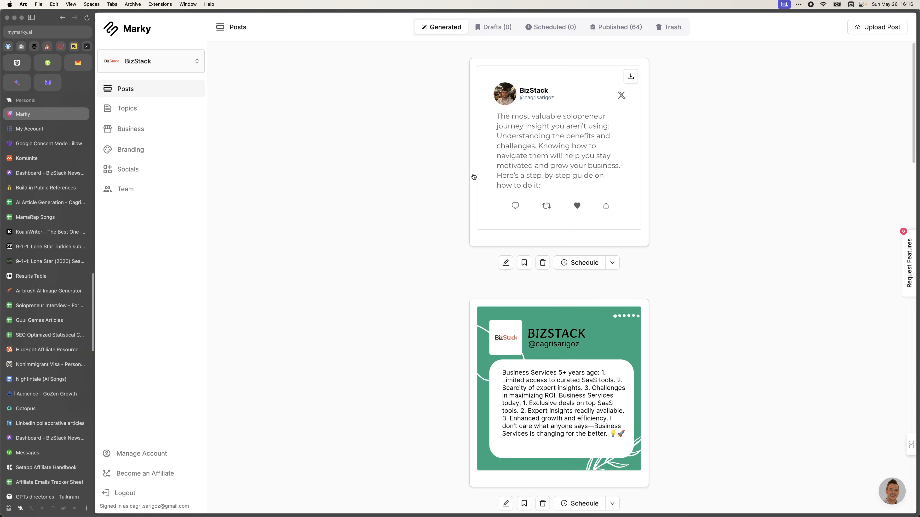
pyautogui.click(612, 263)
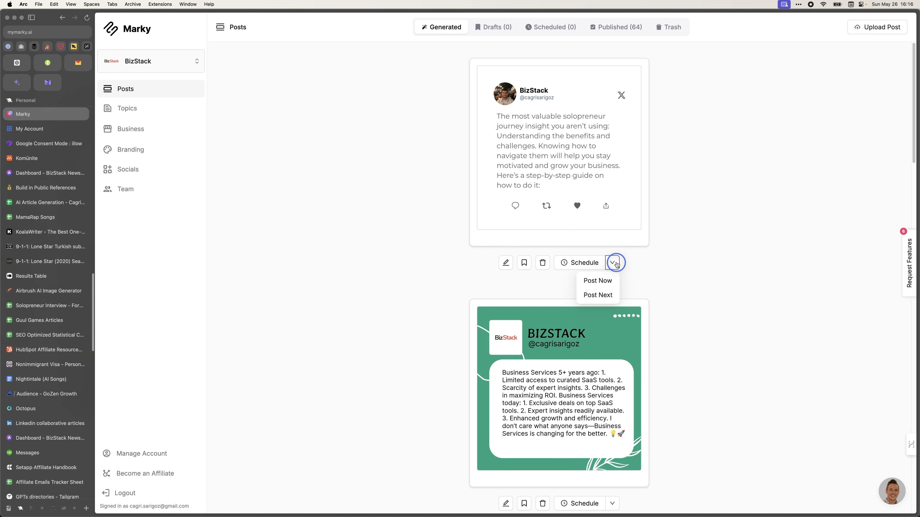
pyautogui.click(465, 270)
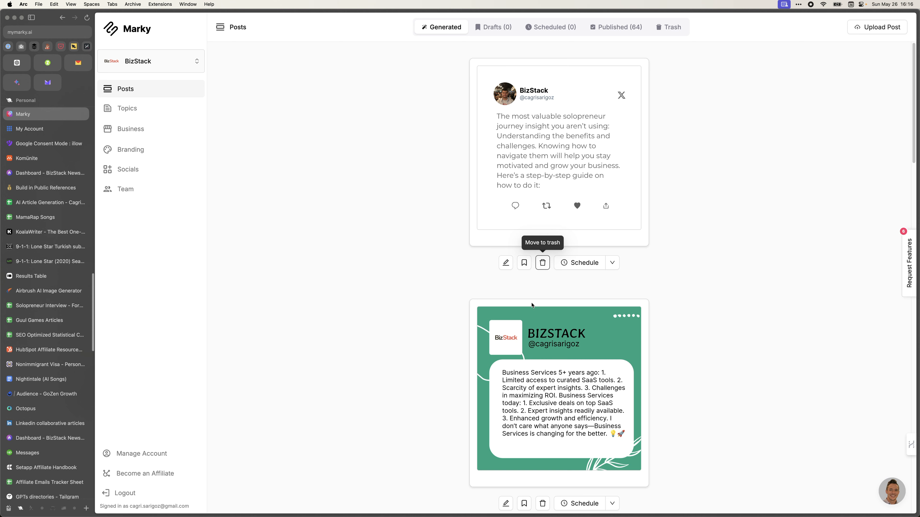
# Zoom the browser to 175% and scroll through the generated posts.
pyautogui.moveTo(519, 379)
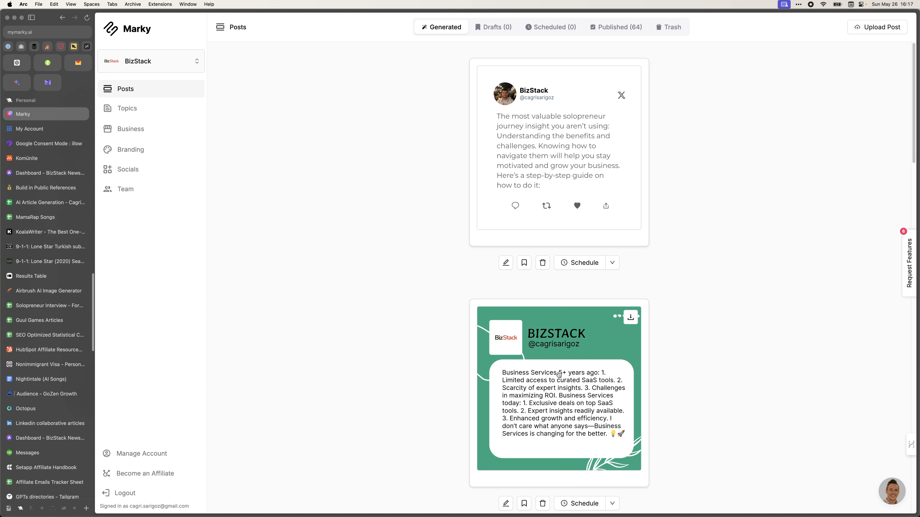
pyautogui.press('super+equal')
pyautogui.press('super+equal')
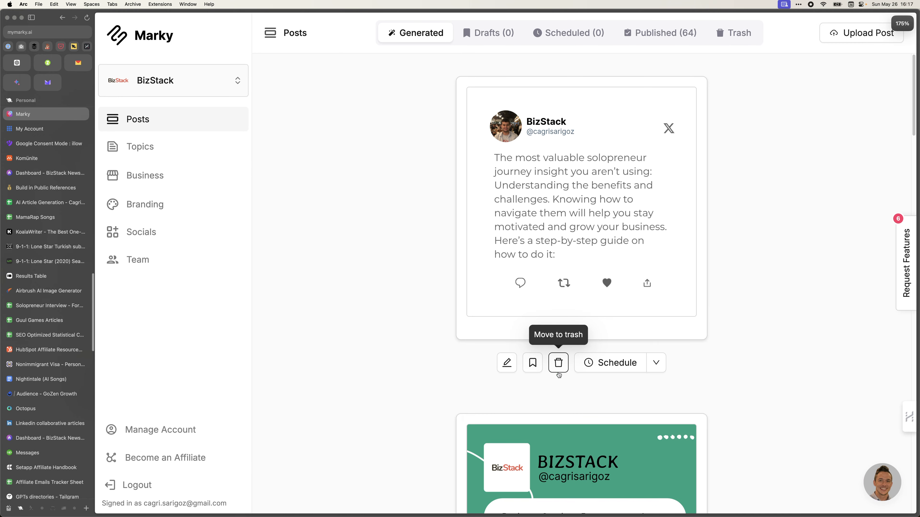
pyautogui.scroll(-5, 348, 388)
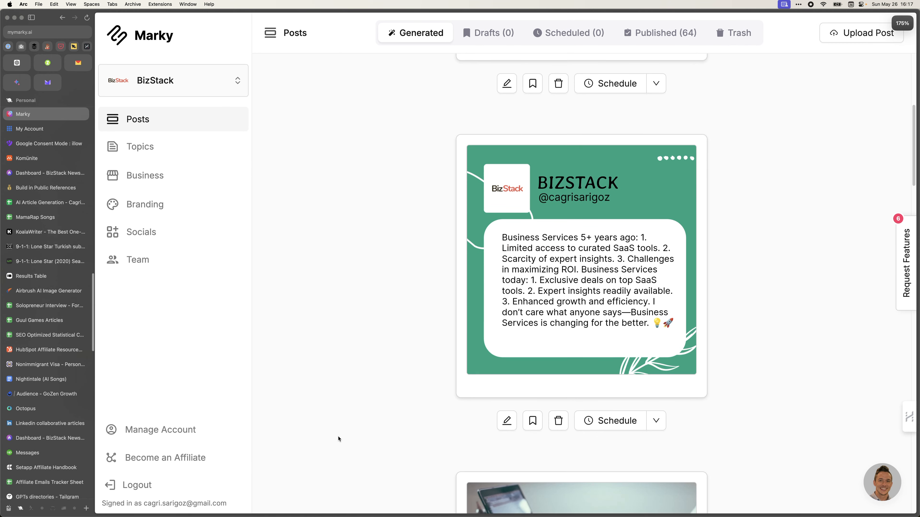
pyautogui.scroll(5, 339, 444)
pyautogui.scroll(-5, 445, 318)
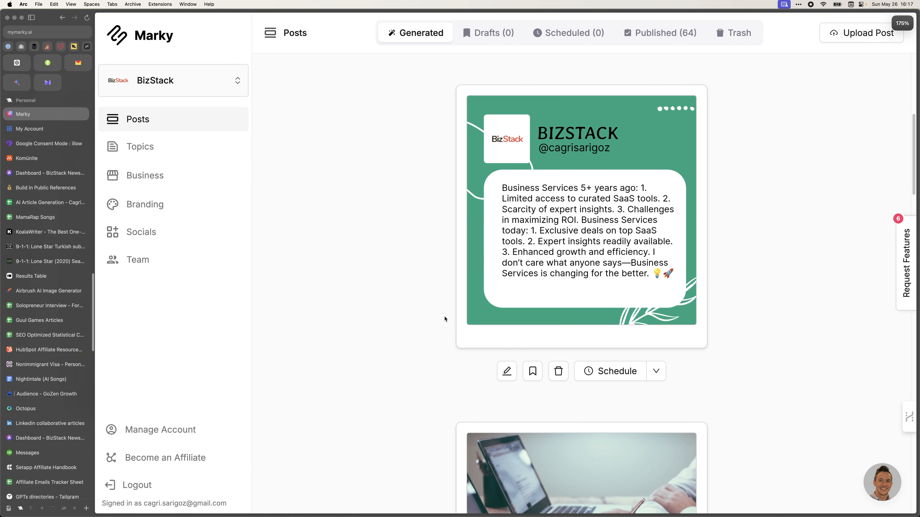
pyautogui.scroll(5, 445, 319)
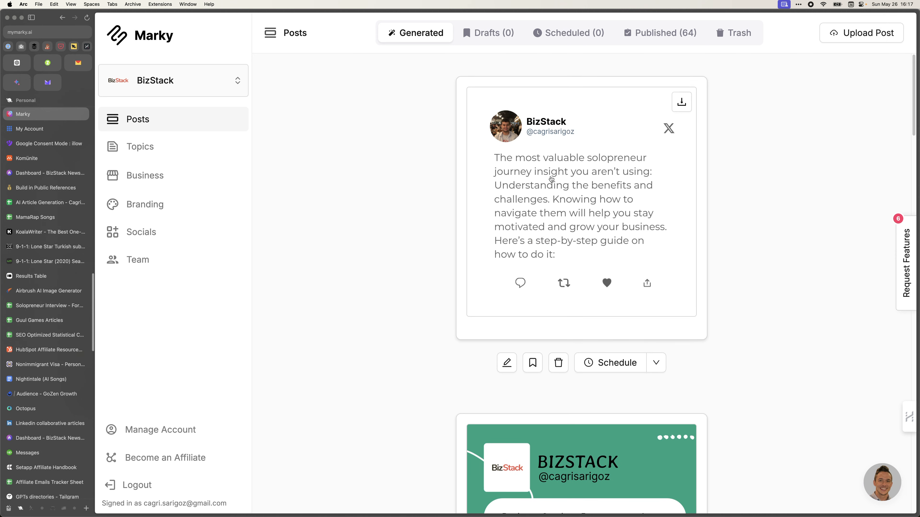
# Edit the solopreneur post and auto-fill its caption, 'Fostering Growth and Efficiency in Business'.
pyautogui.click(506, 363)
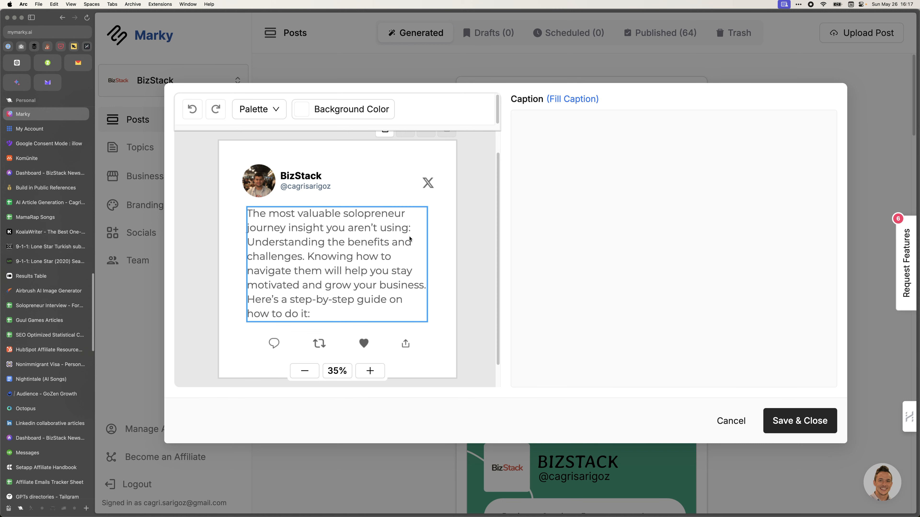
pyautogui.click(589, 115)
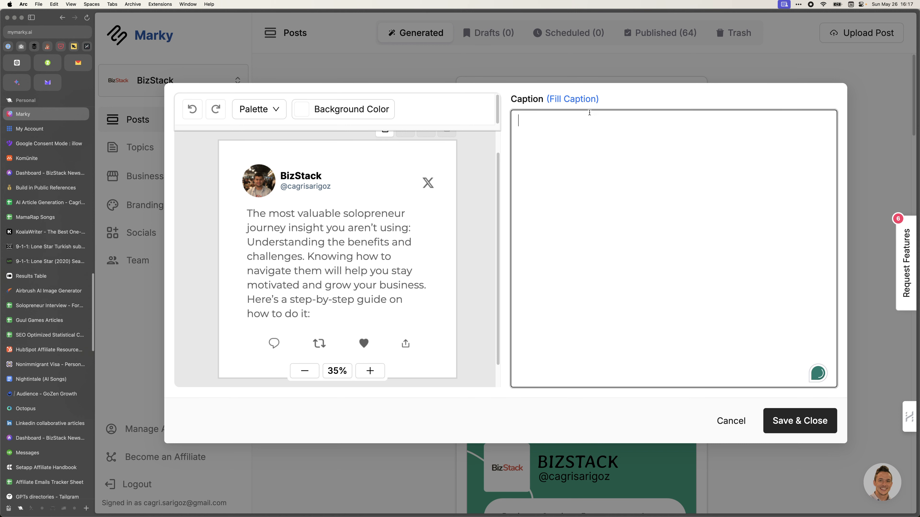
pyautogui.click(587, 99)
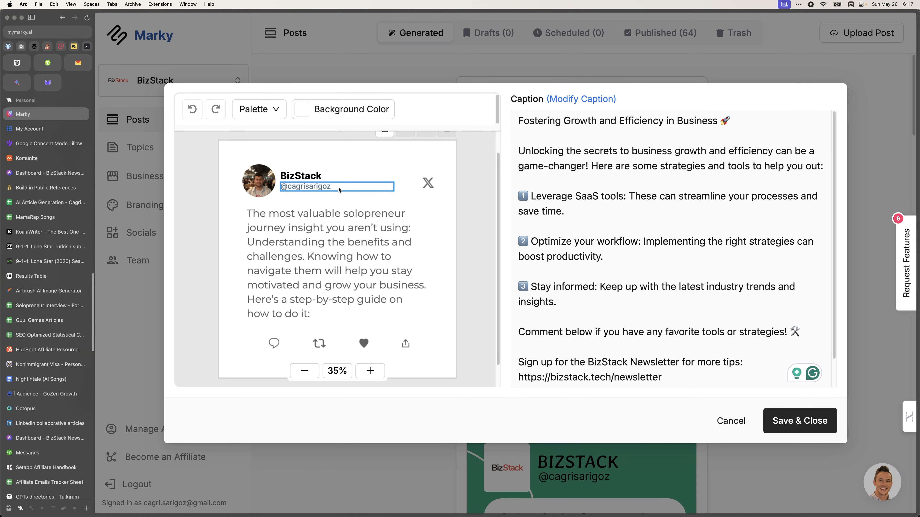
# Try several blue background hues for the post, leaving the background white.
pyautogui.click(353, 107)
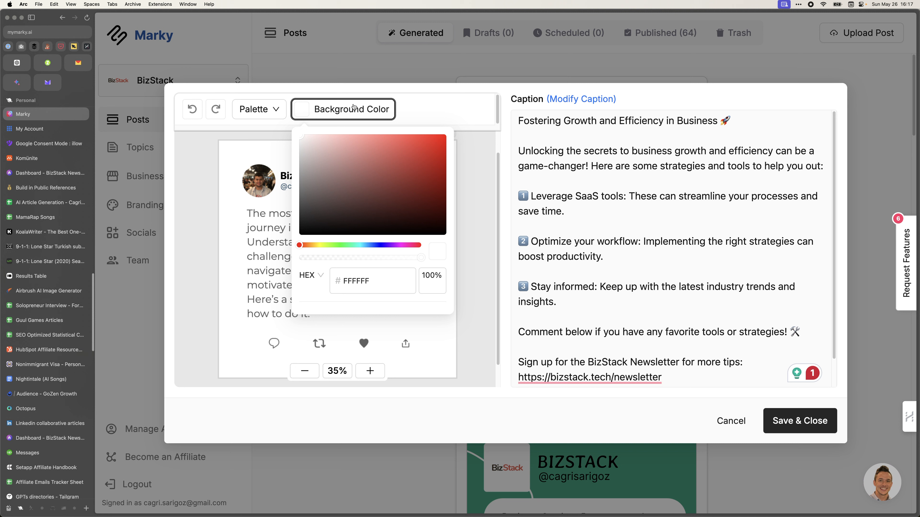
pyautogui.click(374, 244)
pyautogui.click(377, 245)
pyautogui.click(379, 245)
pyautogui.click(261, 256)
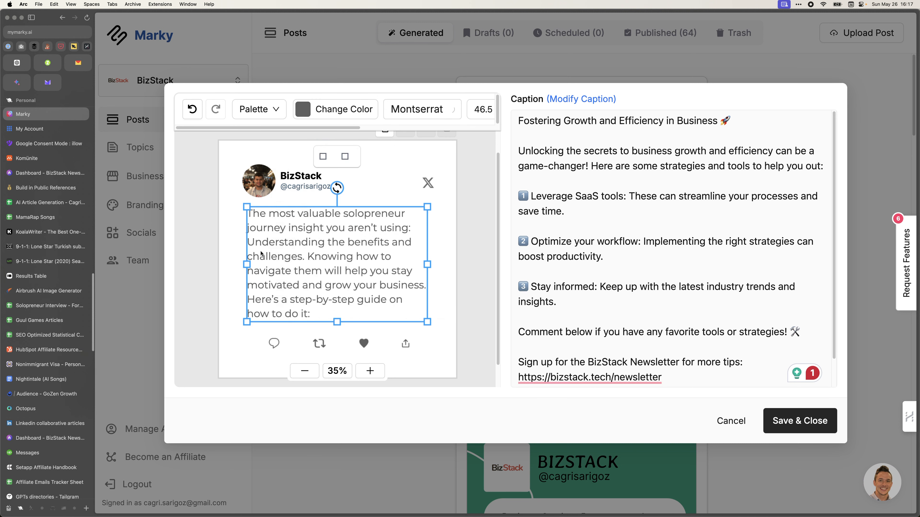
pyautogui.click(404, 182)
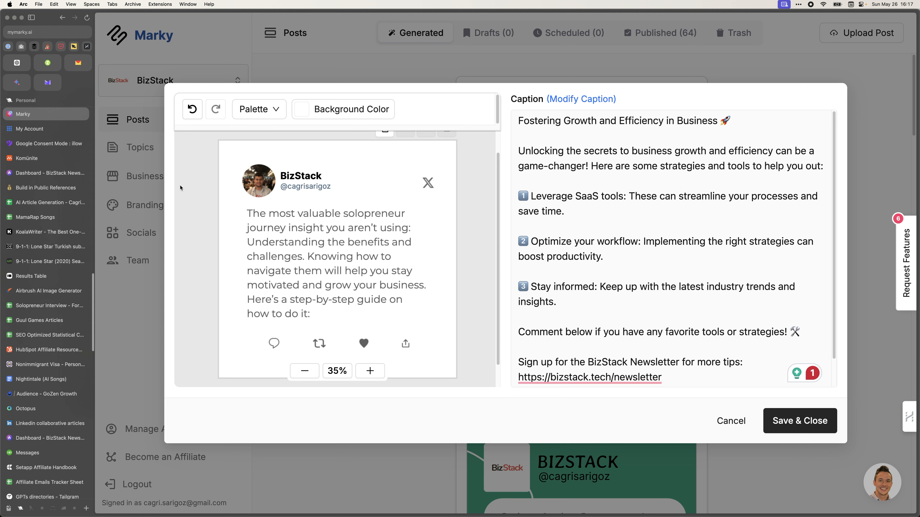
# Try the navy, pink and white palette, then apply red-orange, light grey and dark.
pyautogui.click(254, 109)
pyautogui.click(255, 155)
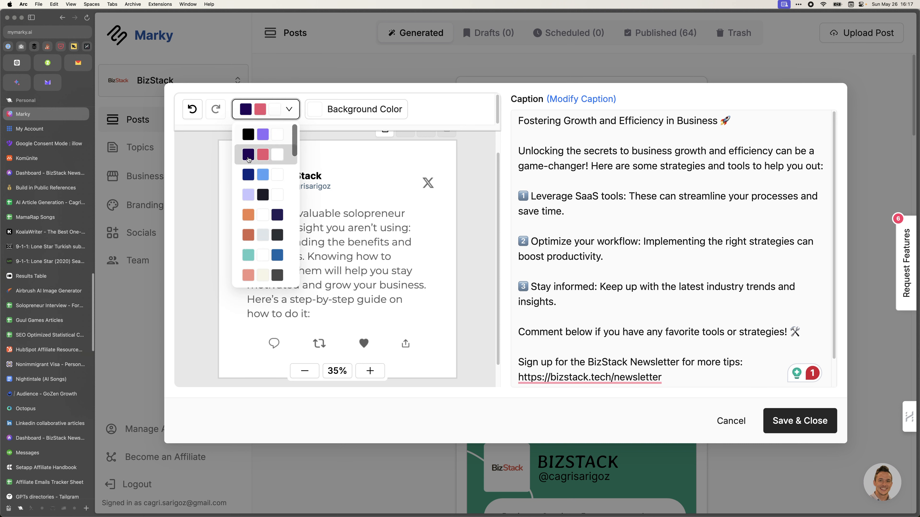
pyautogui.click(268, 108)
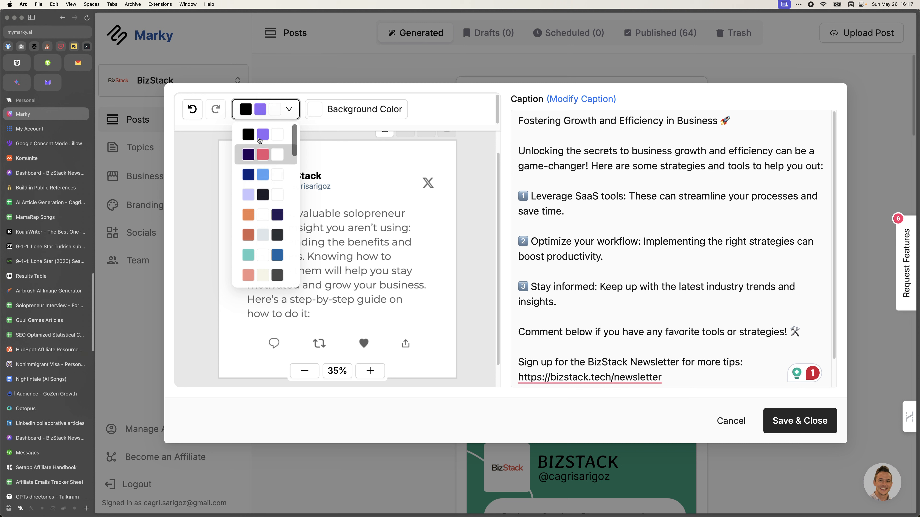
pyautogui.scroll(-1, 257, 223)
pyautogui.click(257, 221)
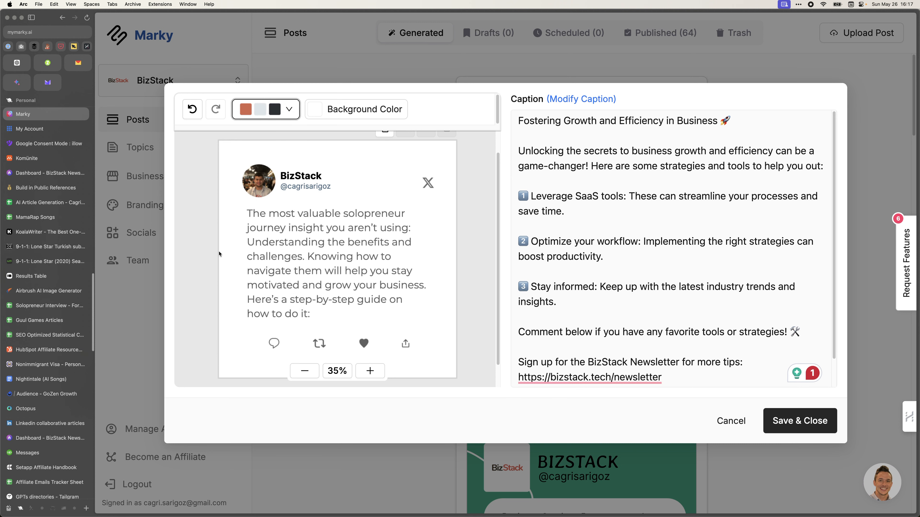
# Compare the lavender, dark and white palette, then settle back on red-orange, light grey and dark.
pyautogui.click(301, 176)
pyautogui.click(289, 218)
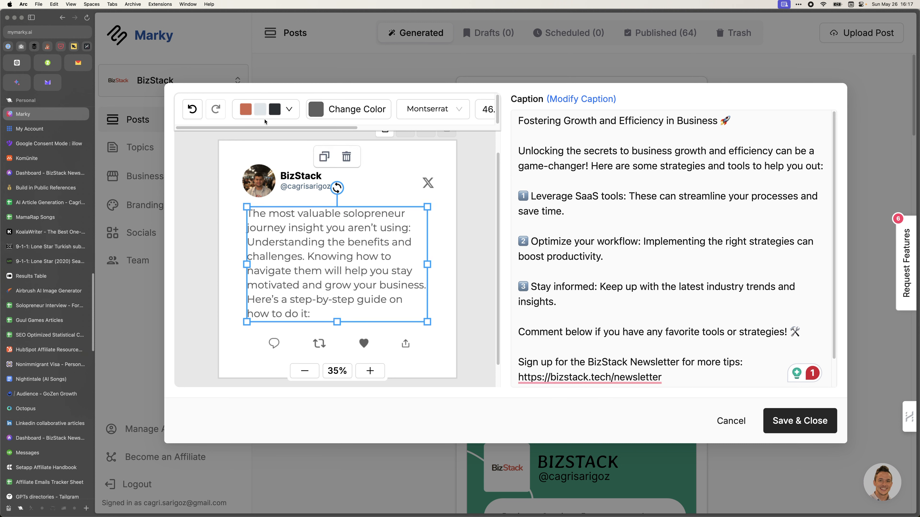
pyautogui.click(258, 110)
pyautogui.click(263, 181)
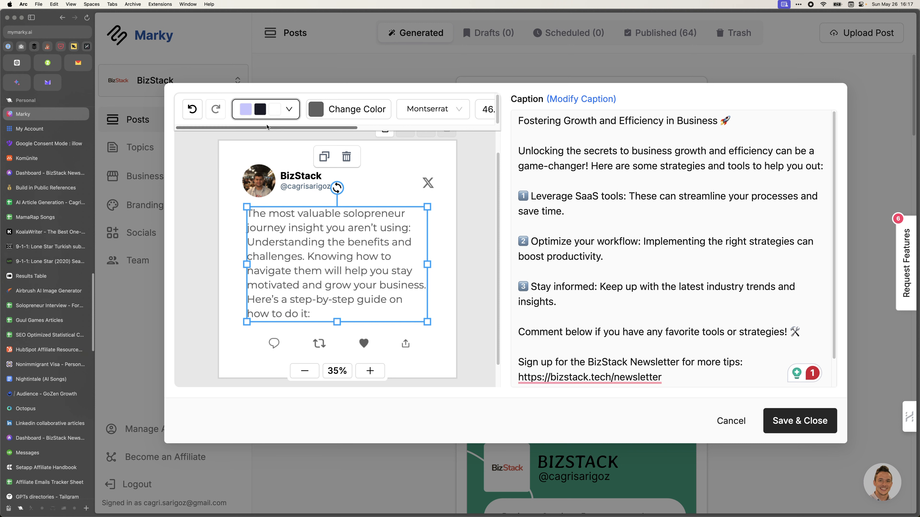
pyautogui.click(268, 109)
pyautogui.click(253, 222)
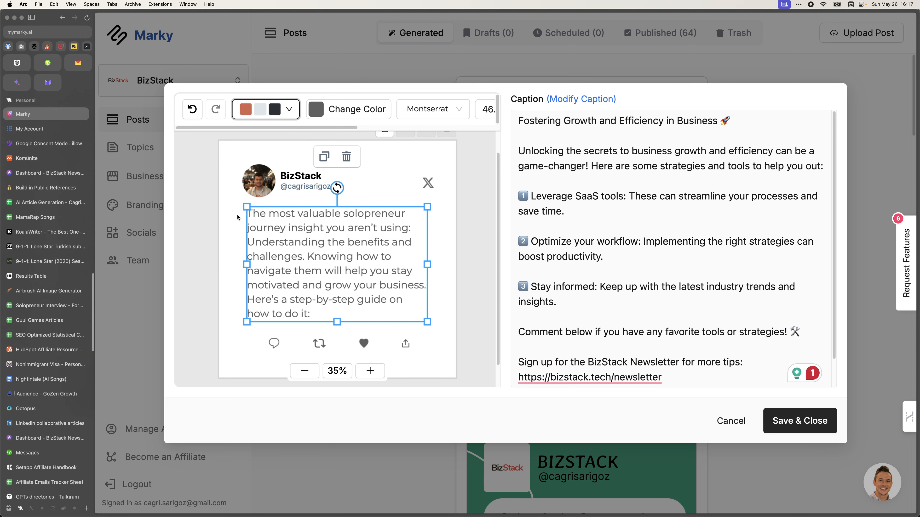
pyautogui.click(228, 215)
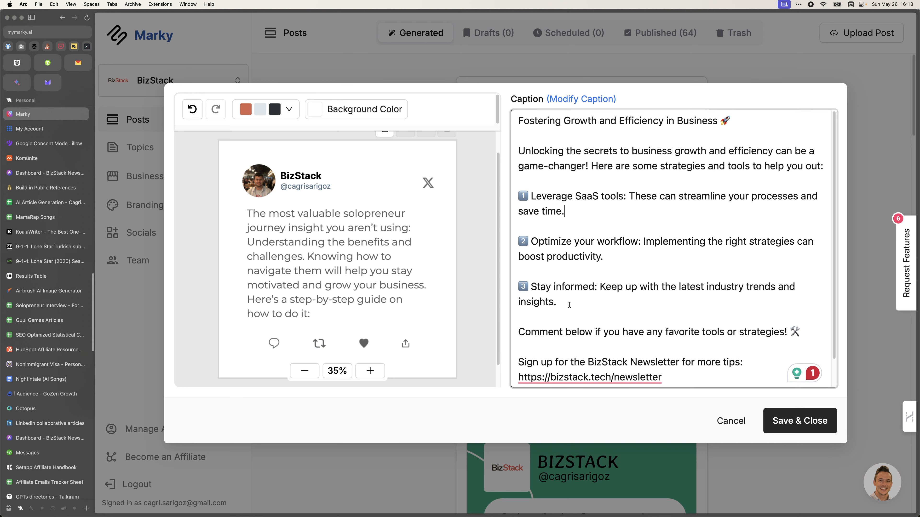
pyautogui.scroll(-2, 635, 323)
pyautogui.scroll(2, 677, 332)
# Split the post text into dash-led Understanding and Knowing points plus a separate step-by-step guide paragraph.
pyautogui.click(320, 248)
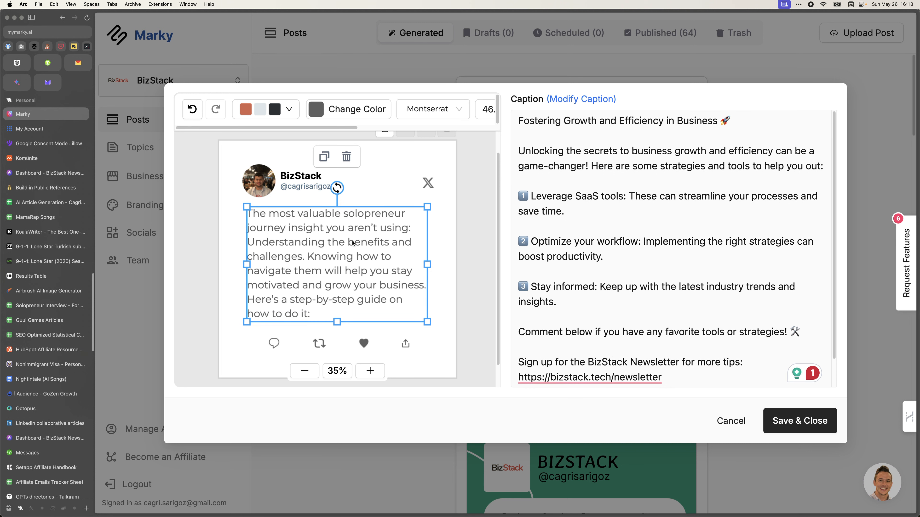
pyautogui.click(307, 242)
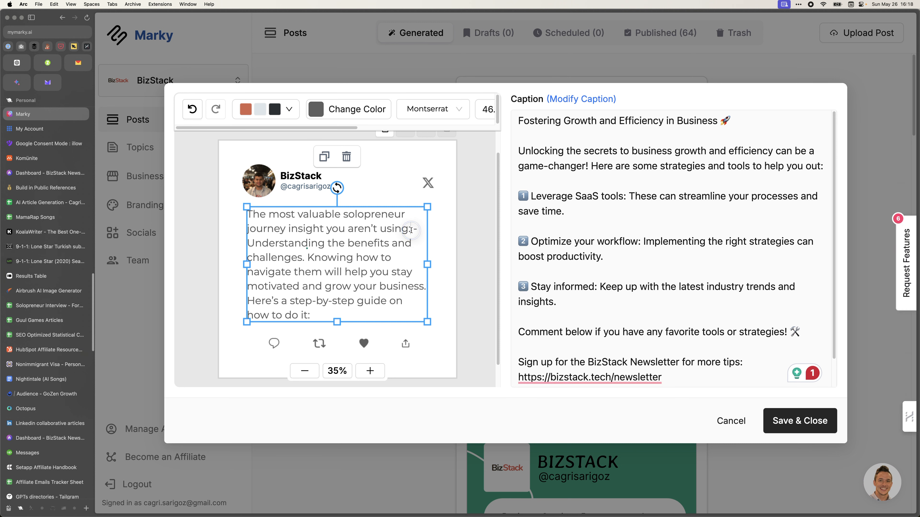
pyautogui.press('Return')
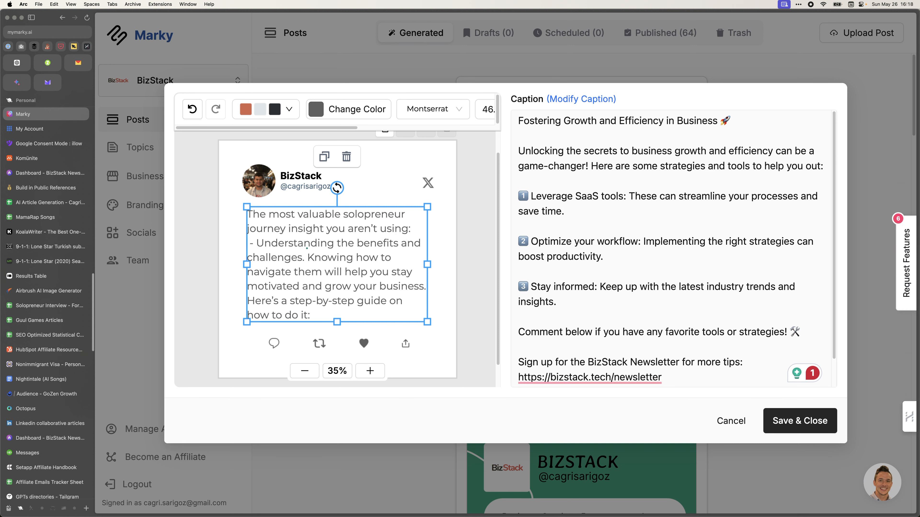
pyautogui.click(310, 258)
pyautogui.press('Return')
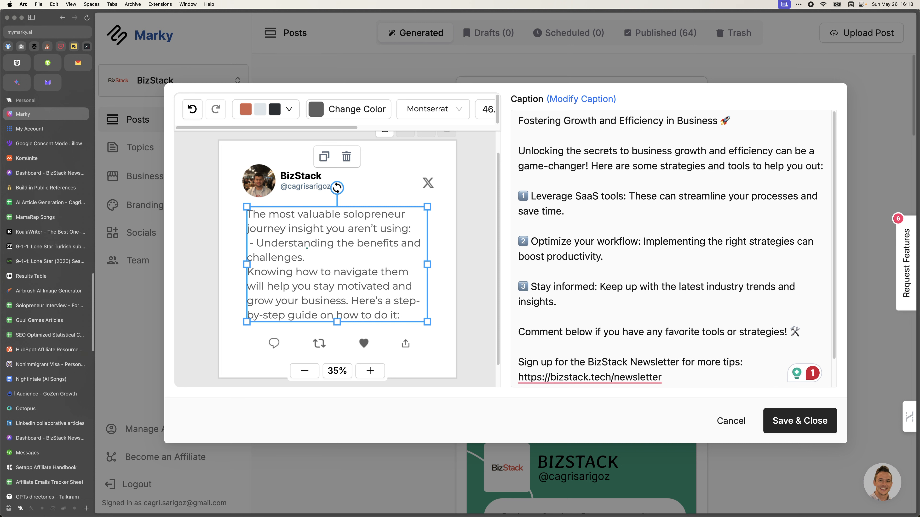
pyautogui.write('-')
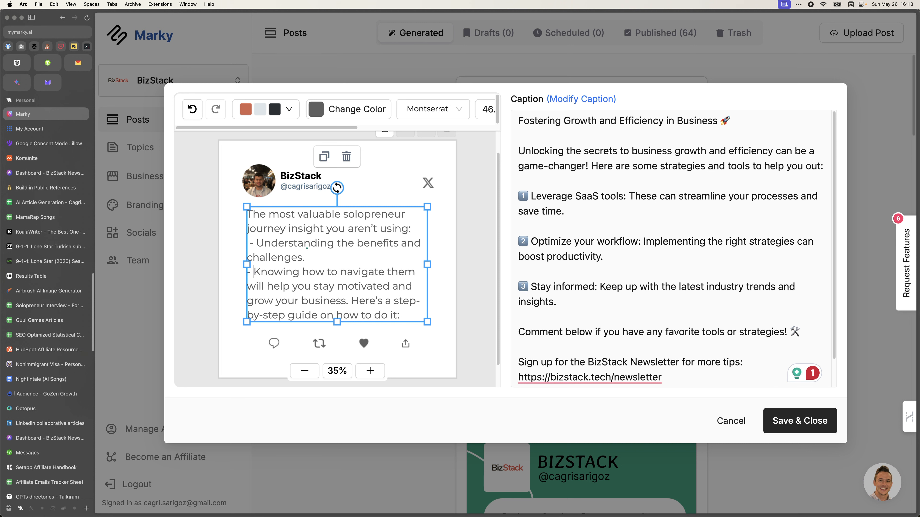
pyautogui.click(351, 302)
pyautogui.press('Return')
pyautogui.press('Return')
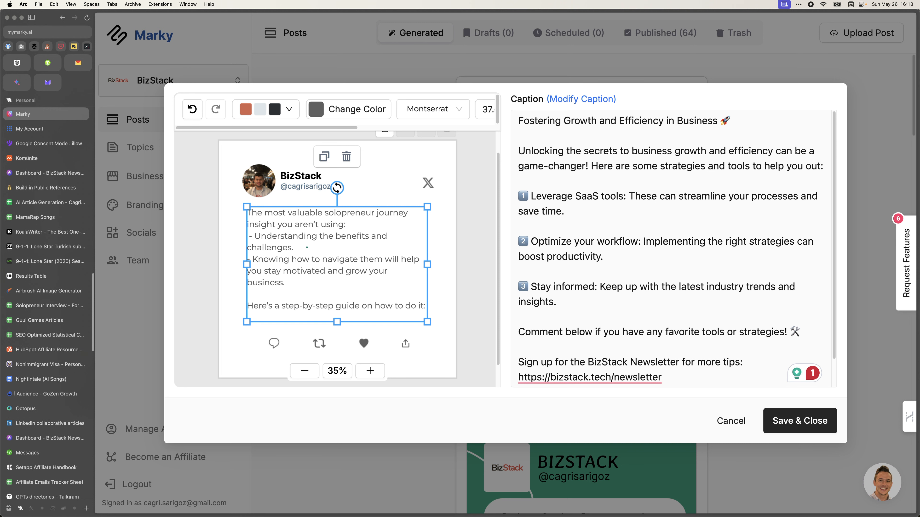
pyautogui.scroll(2, 441, 275)
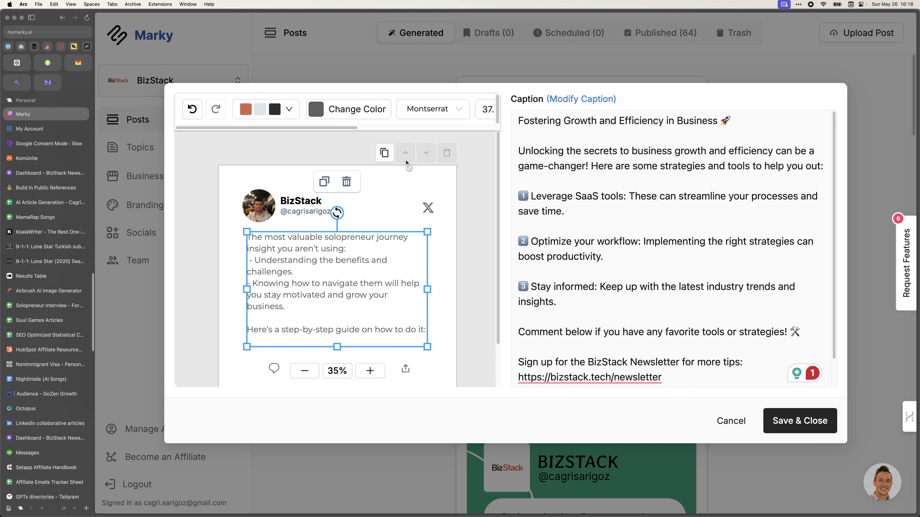
pyautogui.click(350, 294)
# Check the text box at 45% and 35% preview zoom, and its 37.5 font size.
pyautogui.click(492, 291)
pyautogui.scroll(-3, 480, 302)
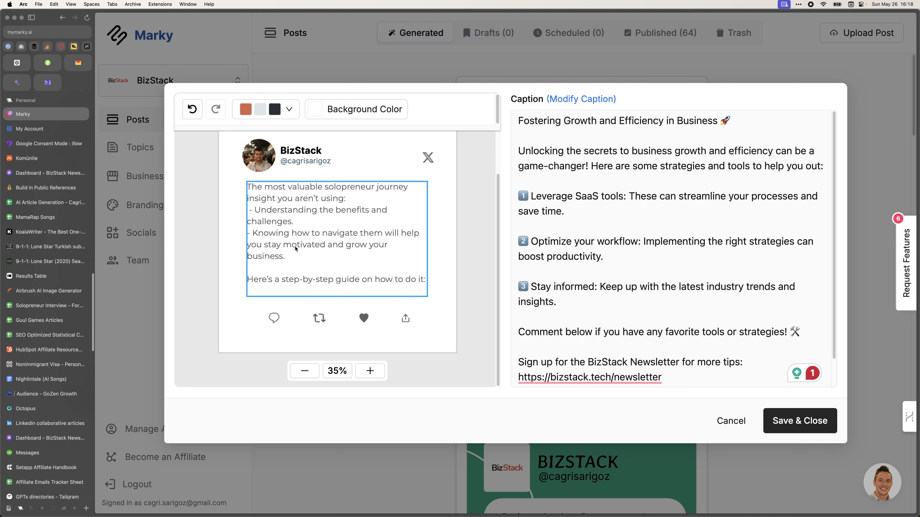
pyautogui.scroll(2, 297, 250)
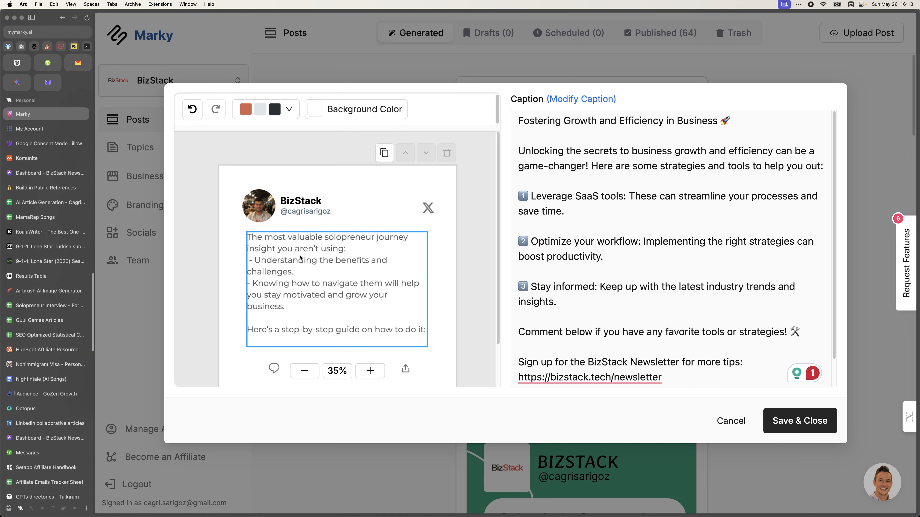
pyautogui.click(415, 318)
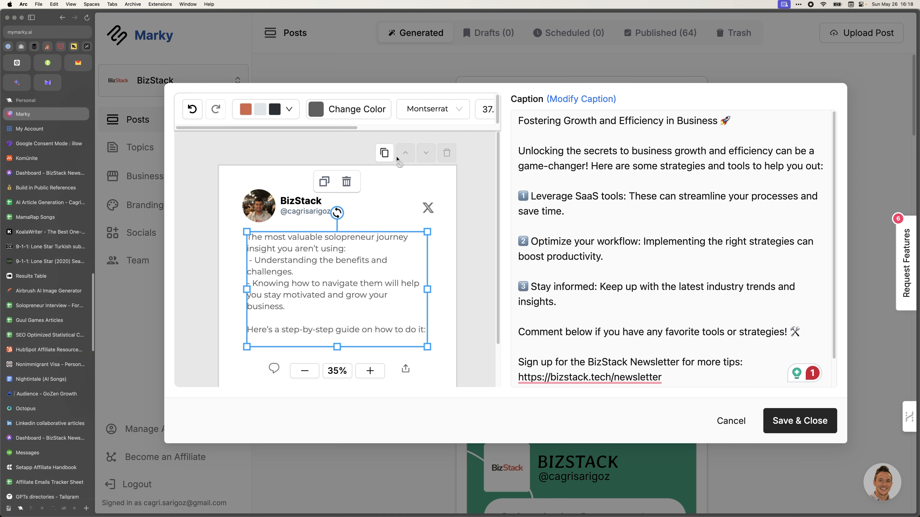
pyautogui.click(369, 371)
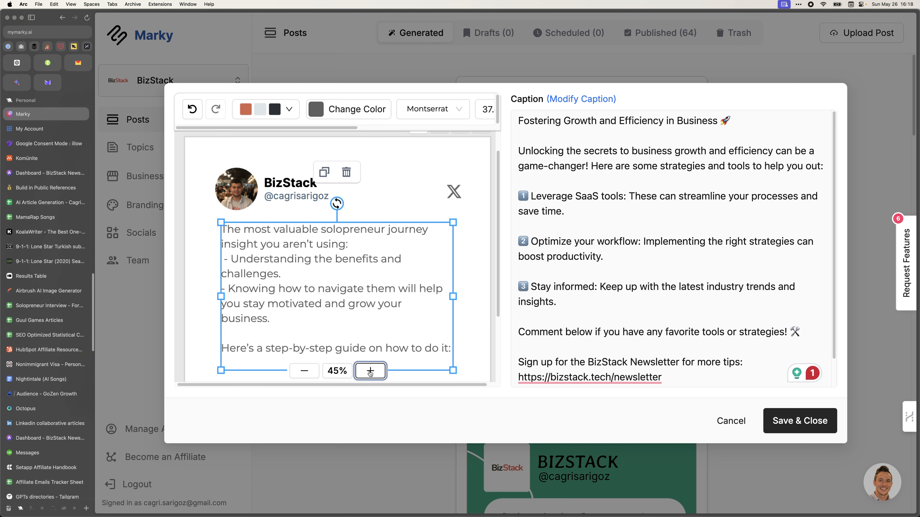
pyautogui.click(315, 373)
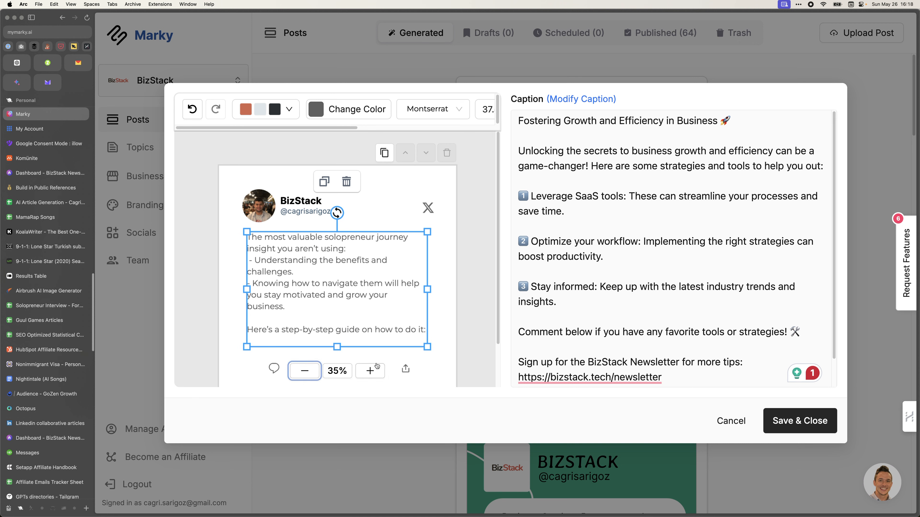
pyautogui.hscroll(5, 456, 116)
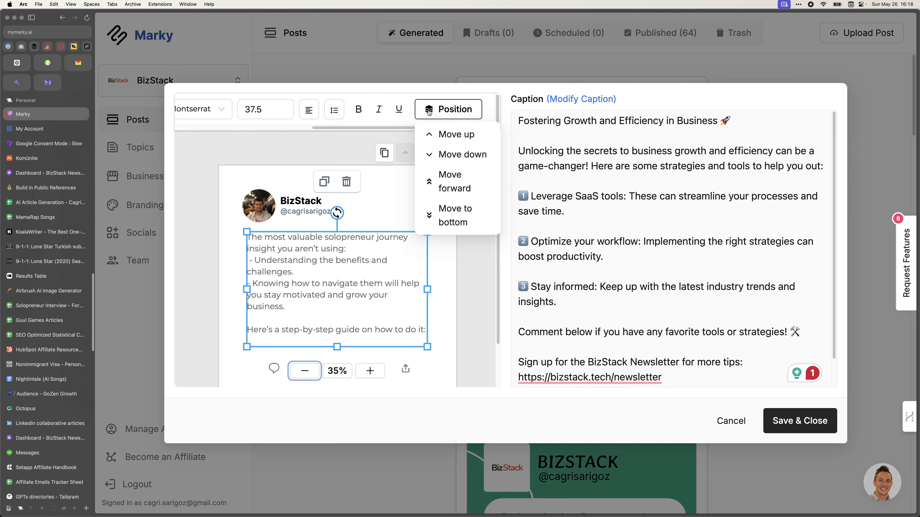
pyautogui.hscroll(-5, 397, 110)
pyautogui.hscroll(5, 397, 109)
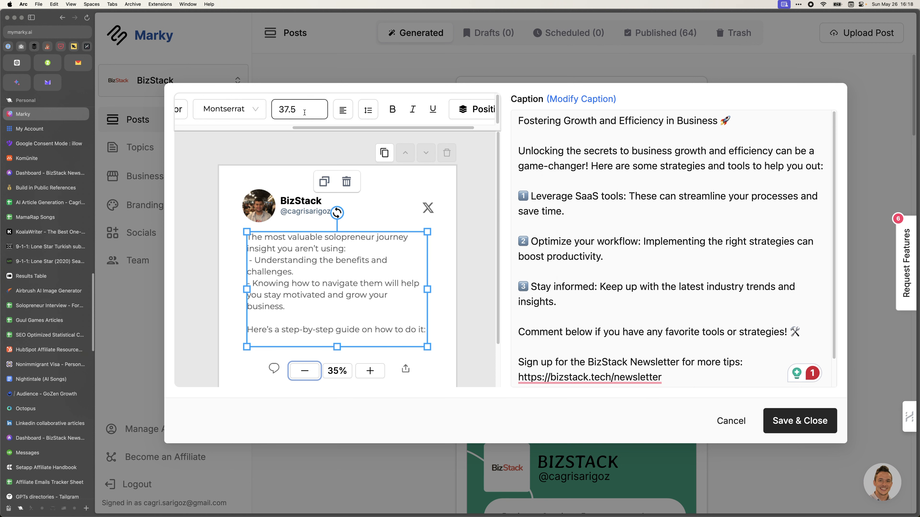
pyautogui.click(298, 110)
pyautogui.click(486, 301)
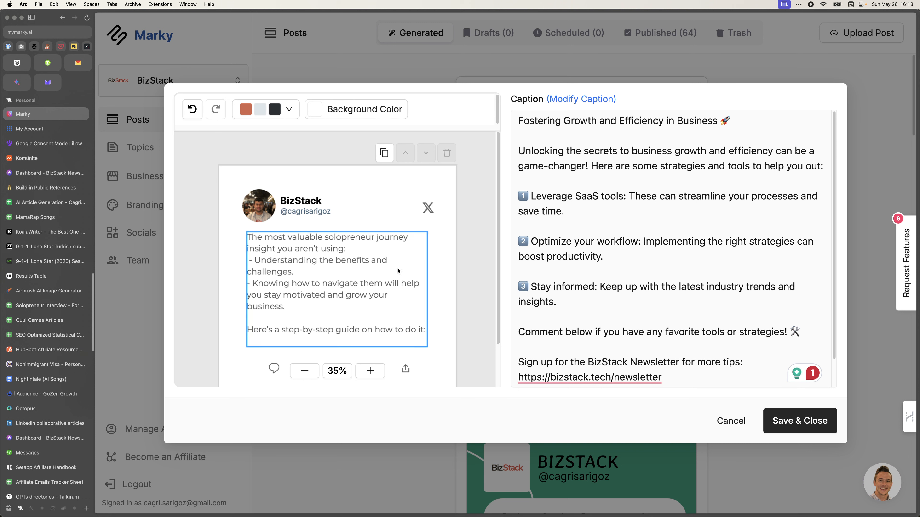
# Review the caption's hashtag line, then save the post and close the editor.
pyautogui.scroll(-2, 704, 325)
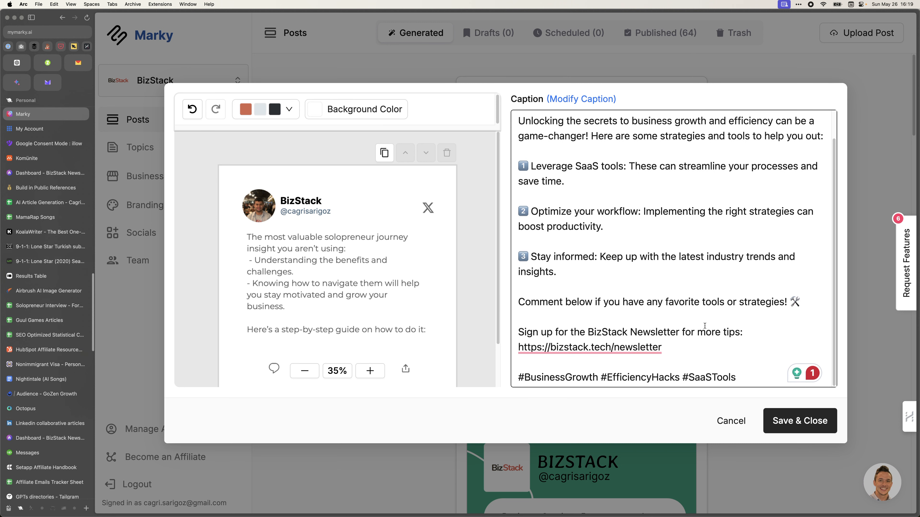
pyautogui.scroll(-2, 322, 326)
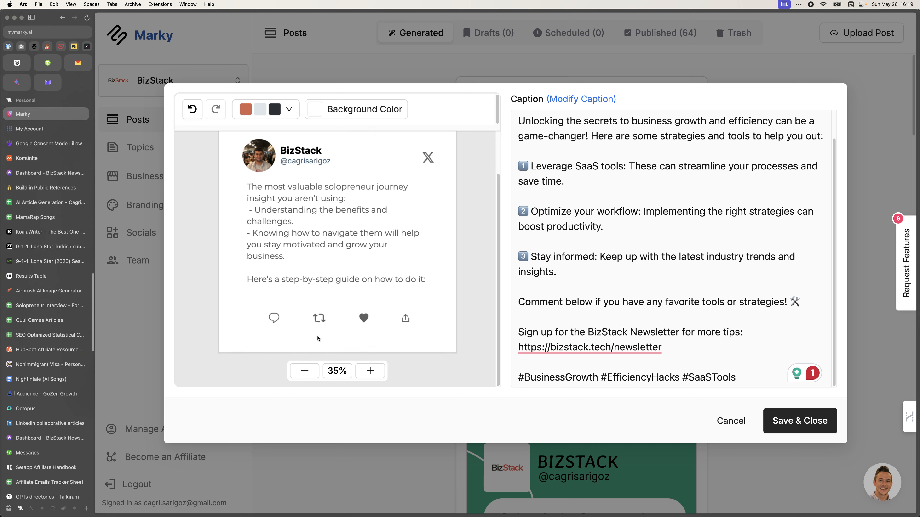
pyautogui.scroll(2, 689, 332)
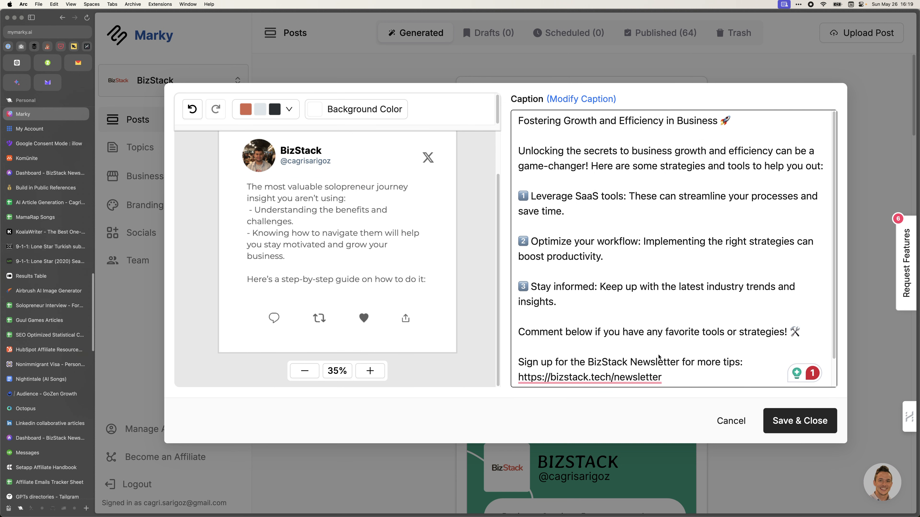
pyautogui.scroll(-2, 594, 288)
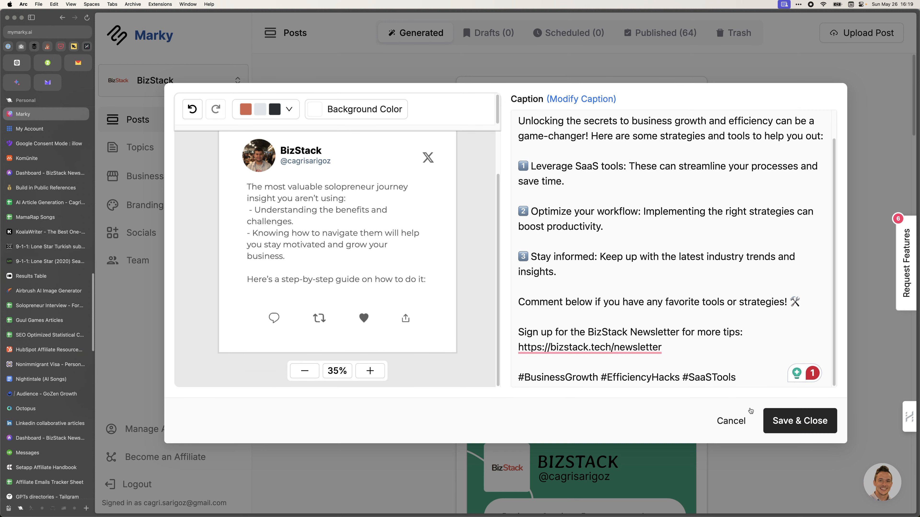
pyautogui.click(788, 427)
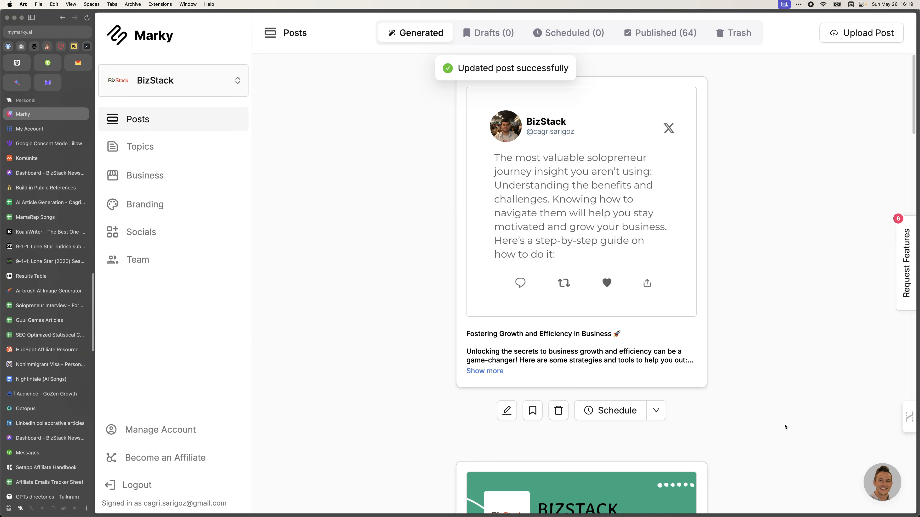
# Move the Fostering Growth post to drafts and expand its full caption there.
pyautogui.click(532, 411)
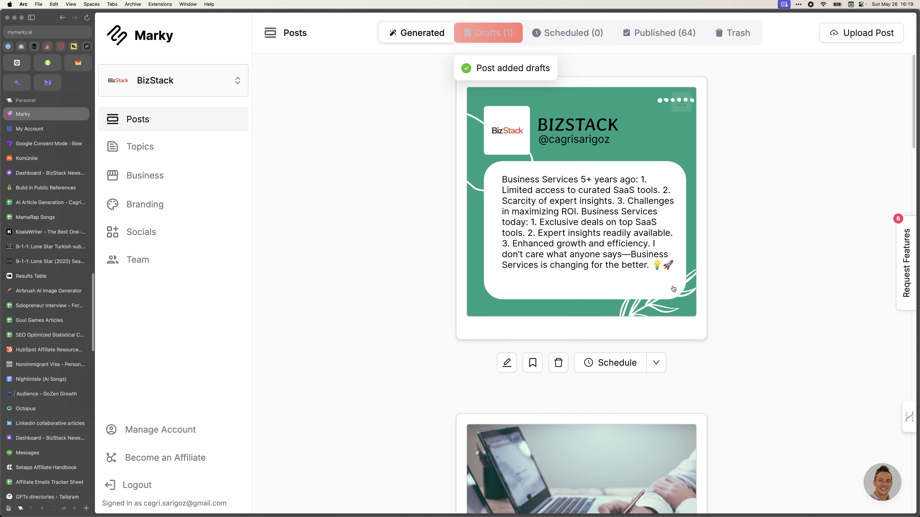
pyautogui.click(477, 33)
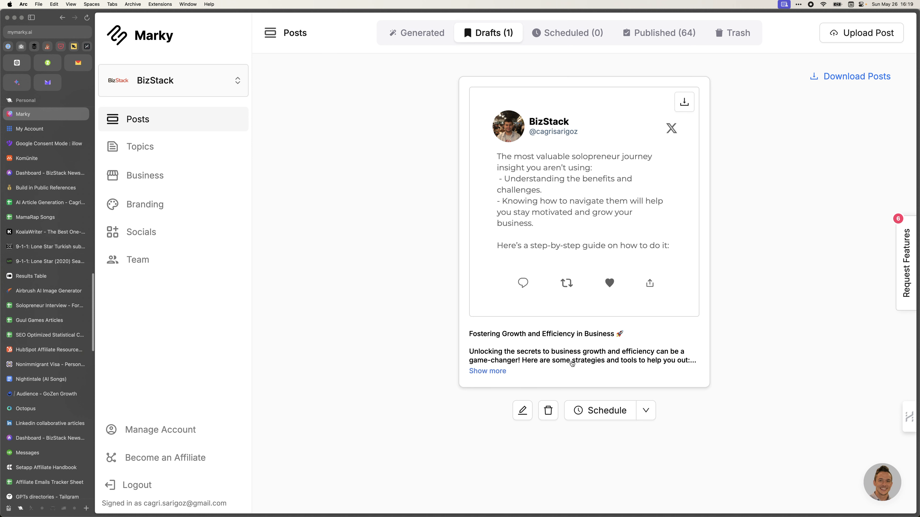
pyautogui.click(503, 371)
pyautogui.scroll(-3, 515, 403)
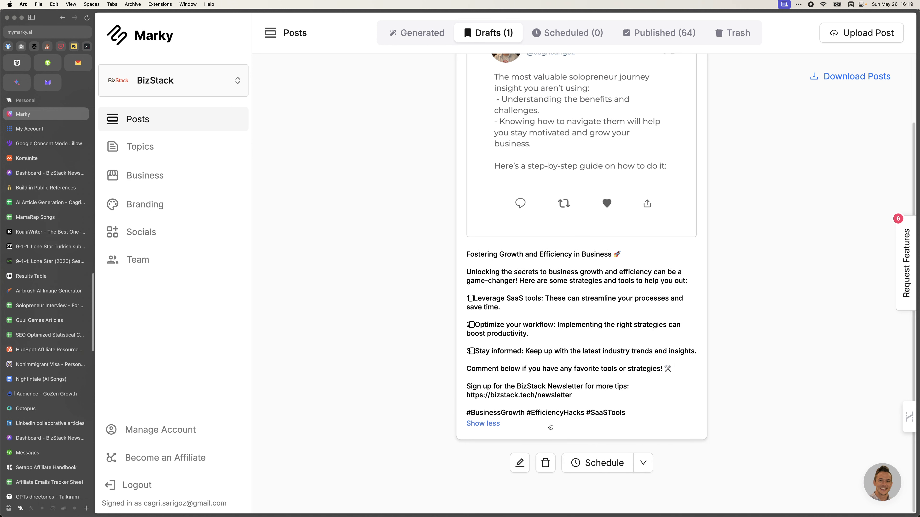
# Open the draft in the editor, cancel without changes, and return to the generated posts.
pyautogui.click(473, 350)
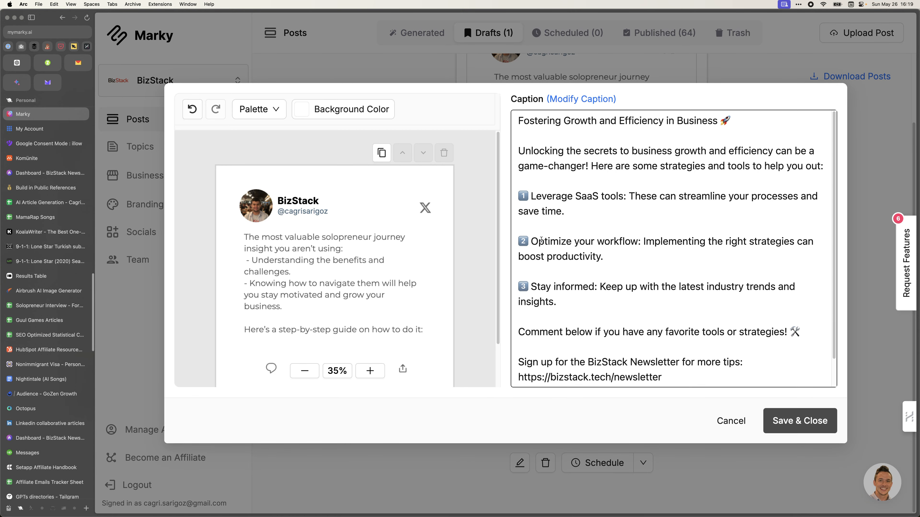
pyautogui.click(528, 195)
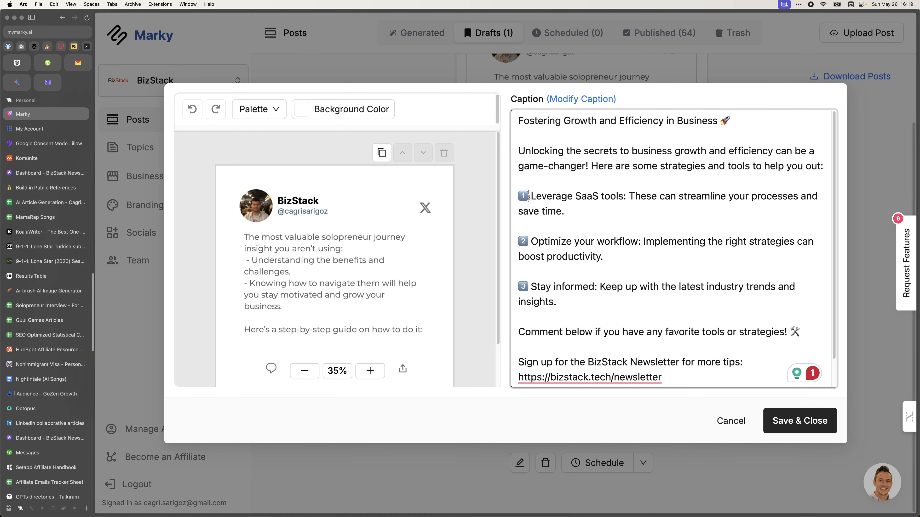
pyautogui.click(730, 421)
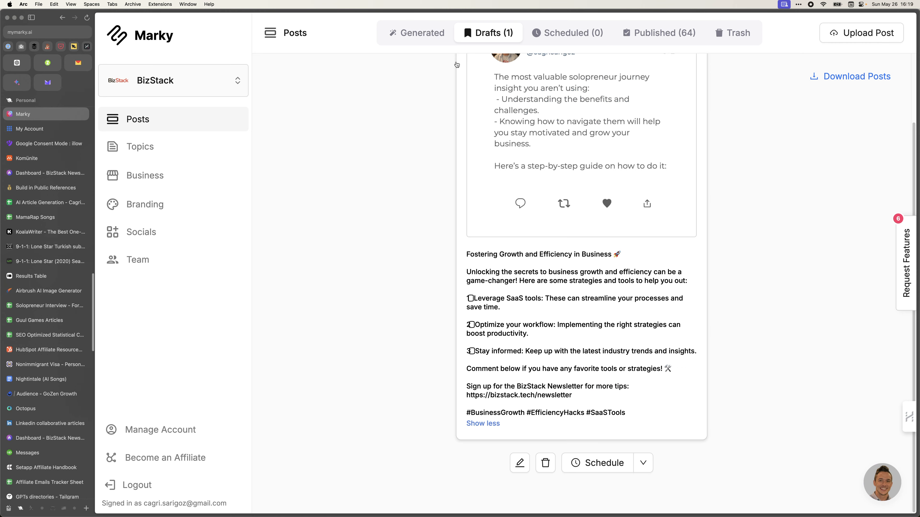
pyautogui.click(437, 44)
pyautogui.click(489, 33)
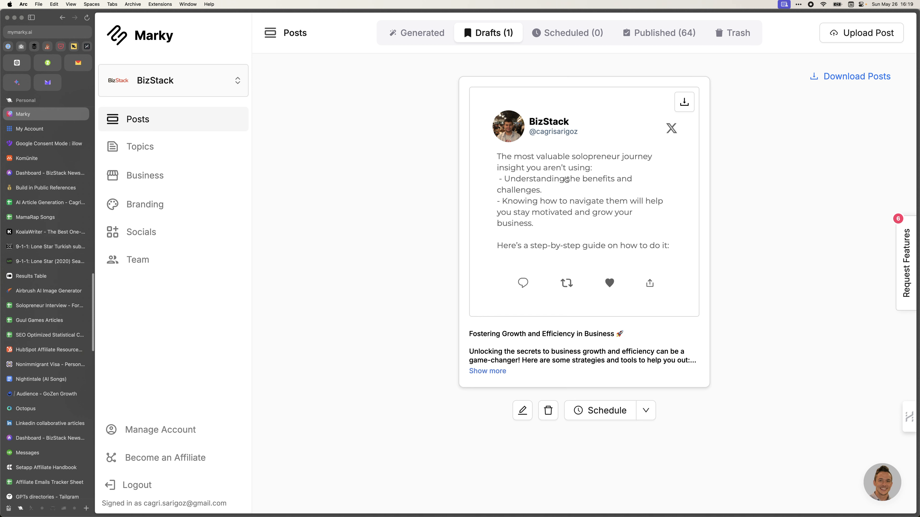
pyautogui.click(430, 31)
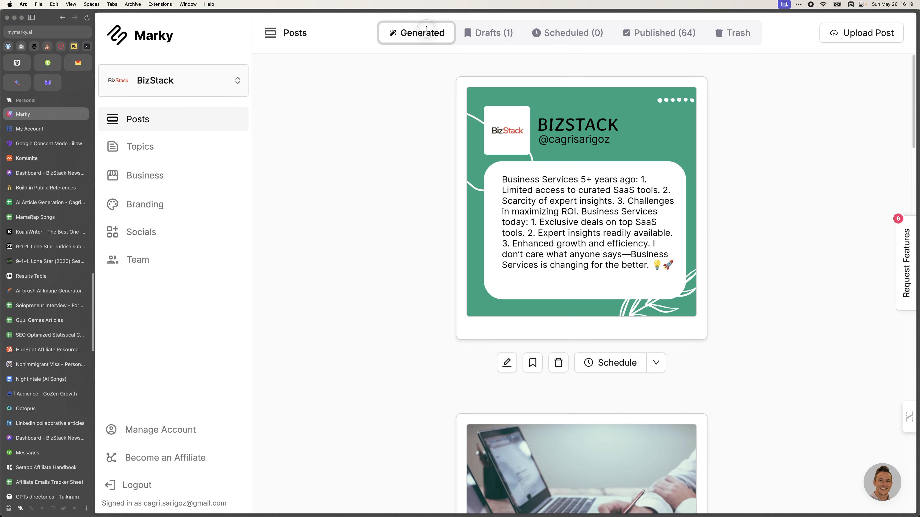
# Inspect and trash the green 'Business Services 5+ years ago' post, then edit the laptop photo post.
pyautogui.click(550, 272)
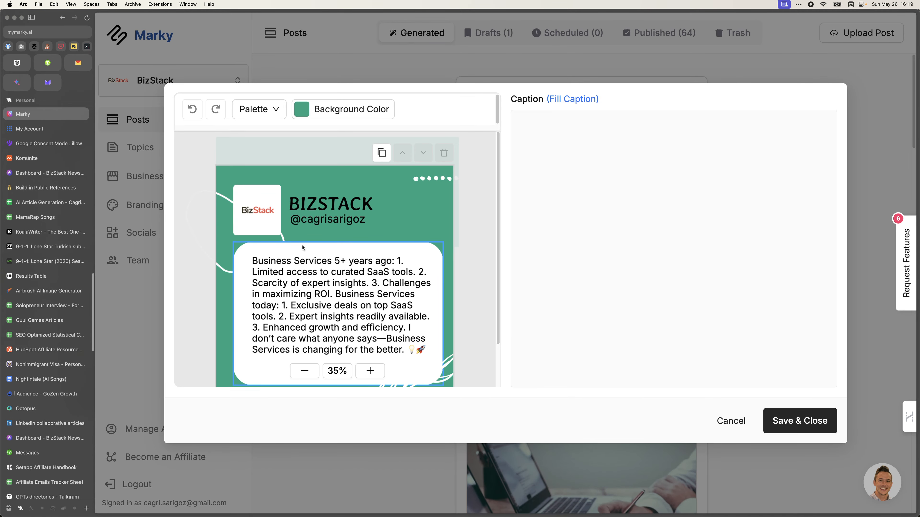
pyautogui.click(309, 272)
pyautogui.scroll(-1, 308, 271)
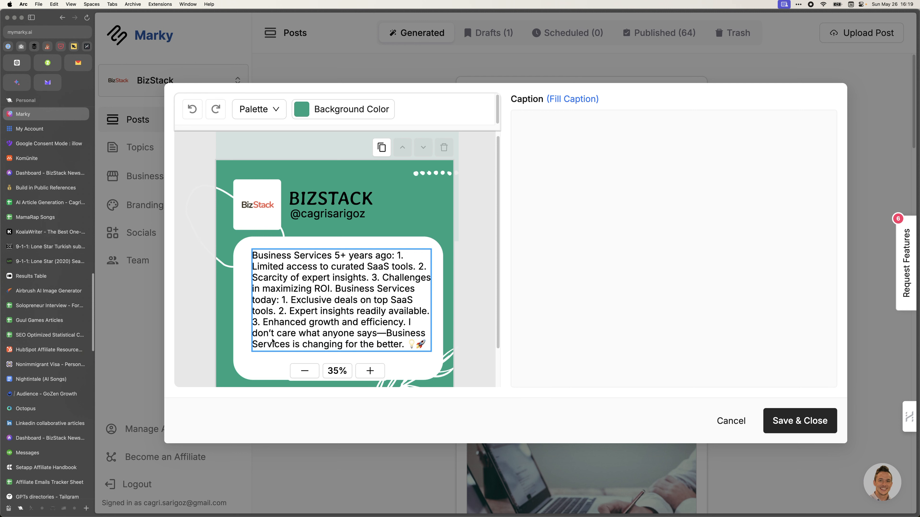
pyautogui.scroll(-3, 289, 341)
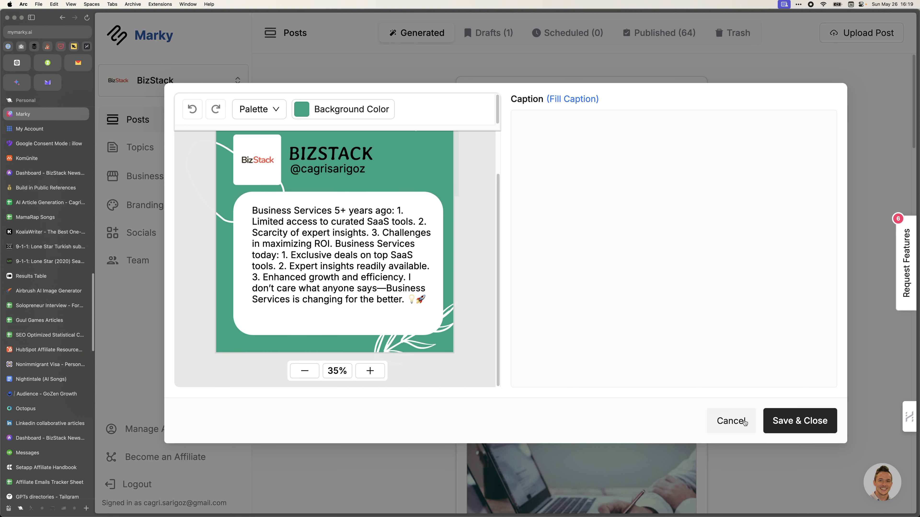
pyautogui.click(735, 423)
pyautogui.click(559, 363)
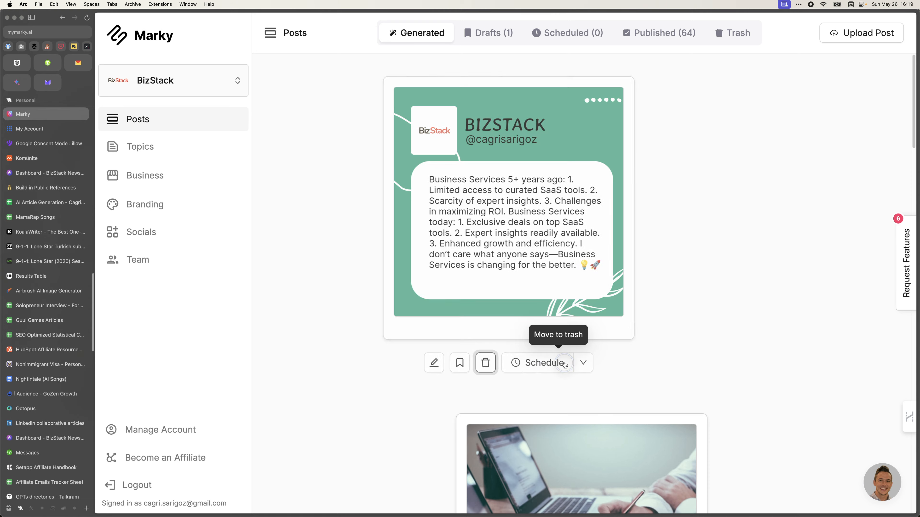
pyautogui.click(668, 325)
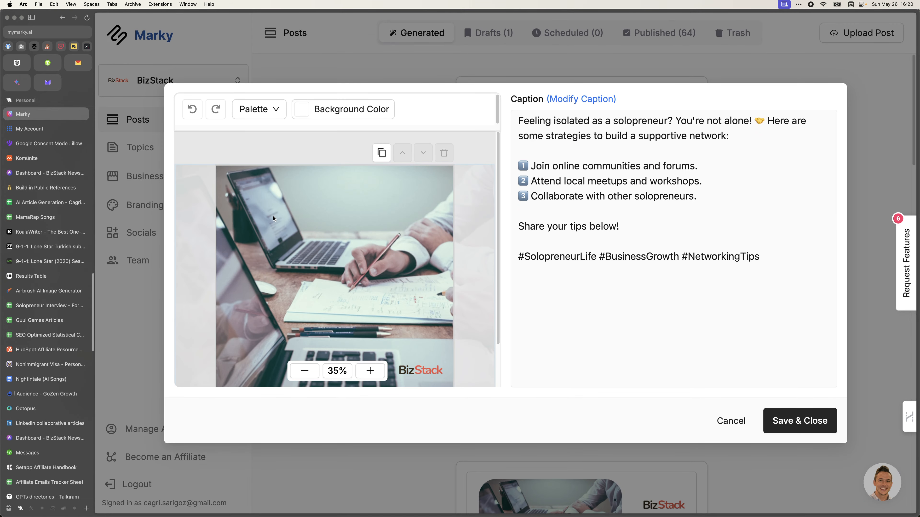
# Read through the laptop post's networking caption, including its opening and meetups-and-workshops lines.
pyautogui.scroll(-2, 273, 219)
pyautogui.scroll(2, 273, 219)
pyautogui.click(533, 119)
pyautogui.tripleClick(562, 120)
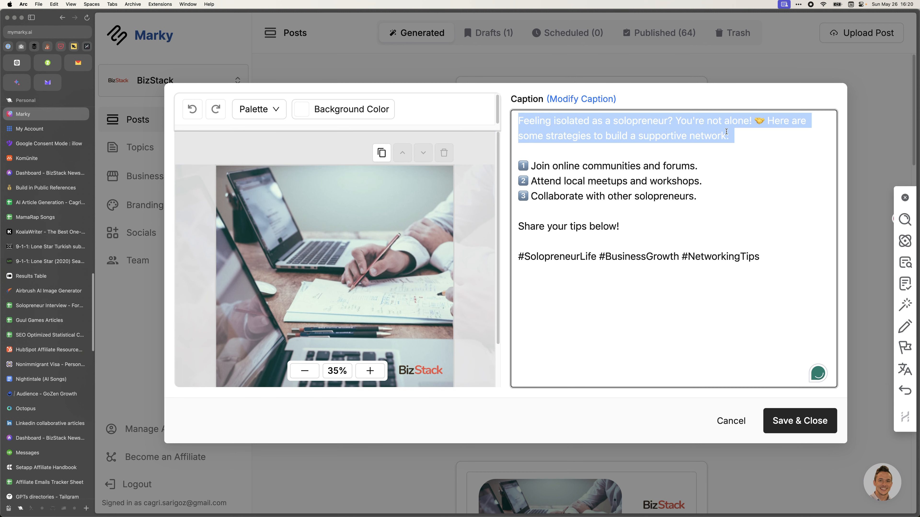
pyautogui.click(596, 168)
pyautogui.doubleClick(595, 180)
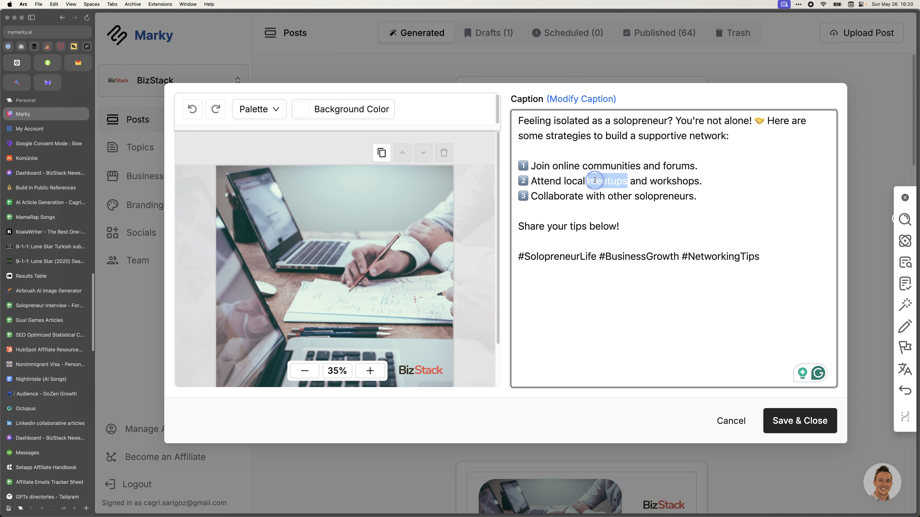
pyautogui.click(594, 180)
pyautogui.click(590, 228)
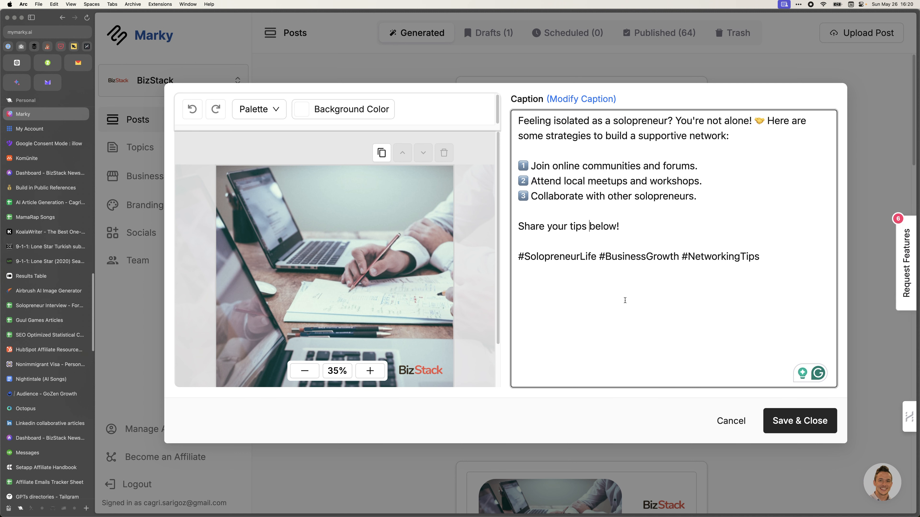
# Check the caption's strategy list, save the laptop photo post, and move it into drafts.
pyautogui.click(656, 224)
pyautogui.moveTo(697, 196); pyautogui.dragTo(501, 132)
pyautogui.click(715, 305)
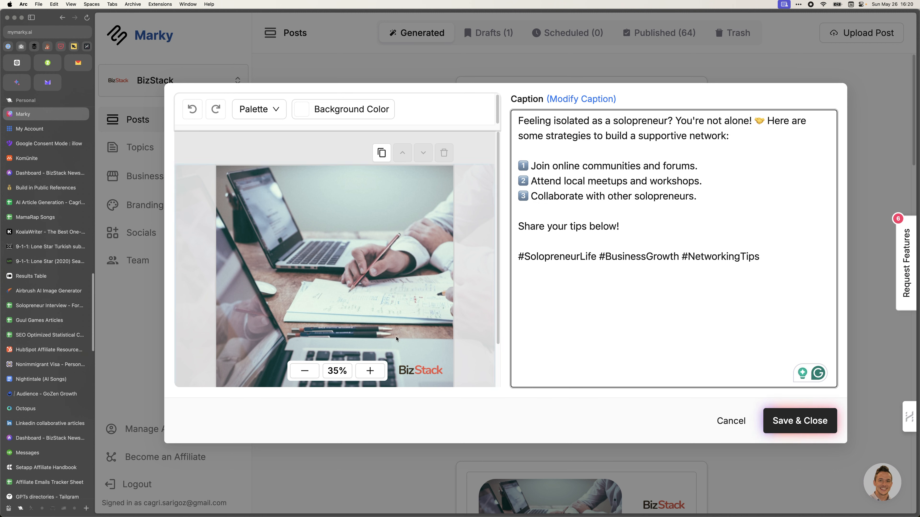
pyautogui.click(798, 421)
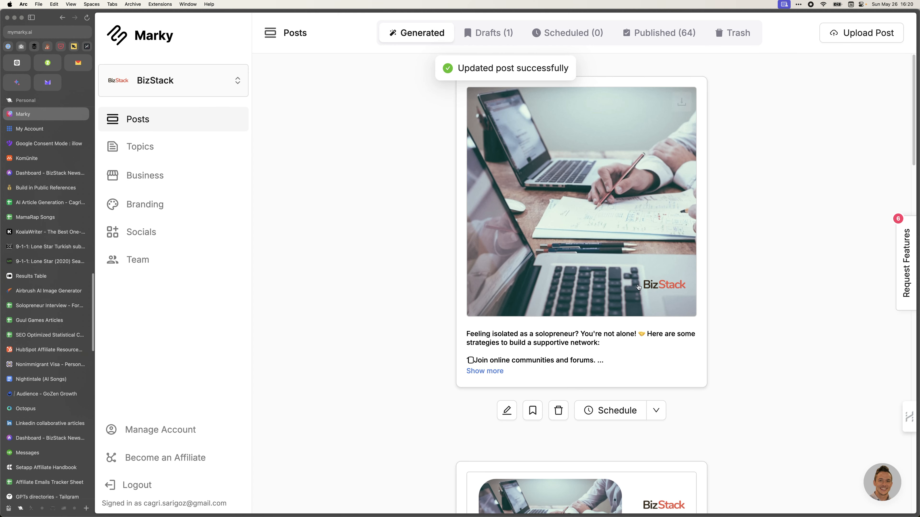
pyautogui.click(532, 410)
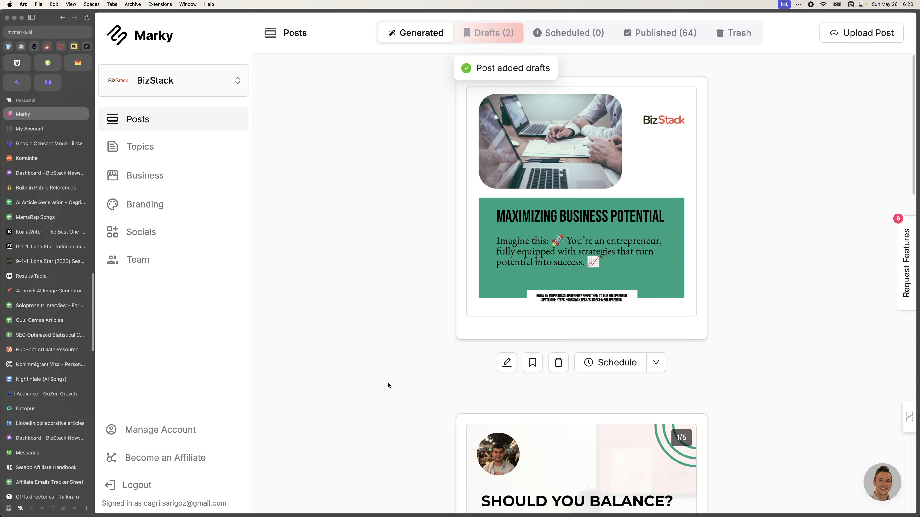
pyautogui.scroll(-6, 387, 385)
pyautogui.scroll(-11, 386, 384)
pyautogui.scroll(8, 387, 385)
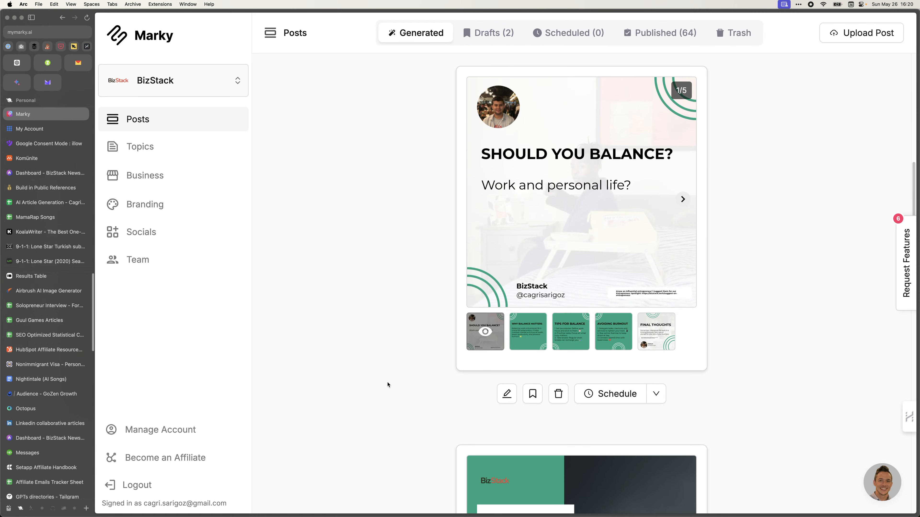
pyautogui.click(542, 258)
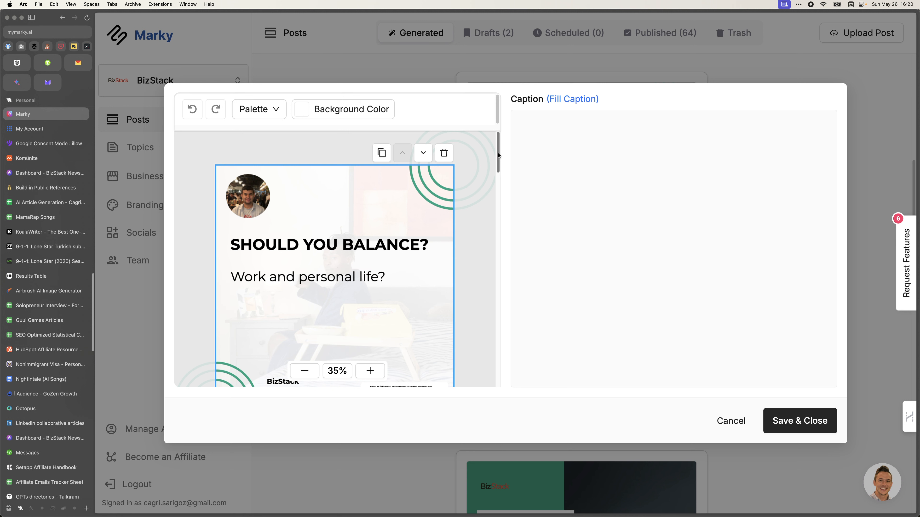
pyautogui.moveTo(497, 154); pyautogui.dragTo(487, 317)
pyautogui.scroll(-5, 477, 257)
pyautogui.scroll(15, 471, 255)
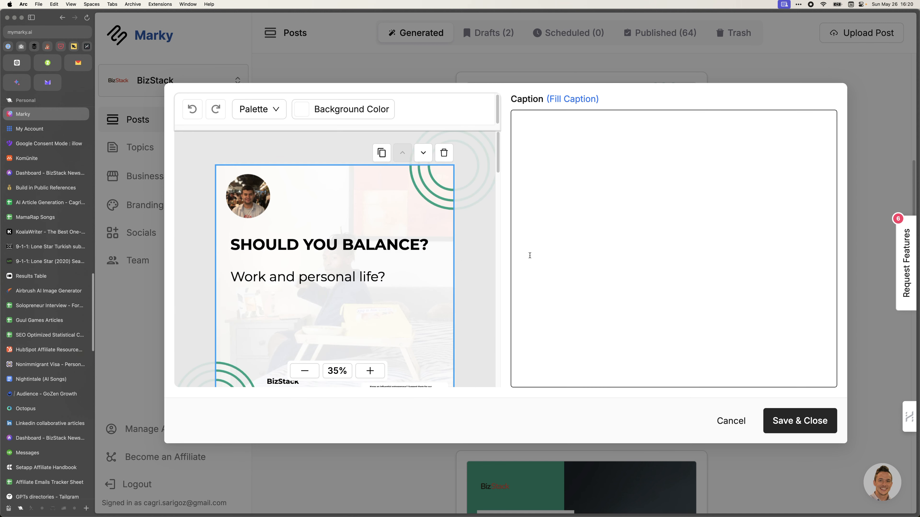
pyautogui.scroll(-15, 479, 343)
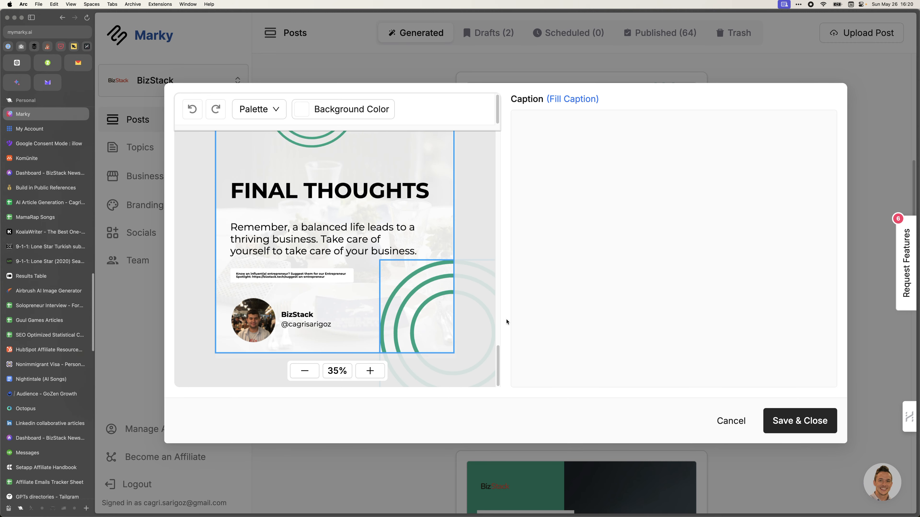
pyautogui.scroll(8, 305, 199)
pyautogui.scroll(5, 305, 199)
# Apply the orange, white and navy palette to the carousel after trying terracotta and salmon palettes.
pyautogui.click(259, 109)
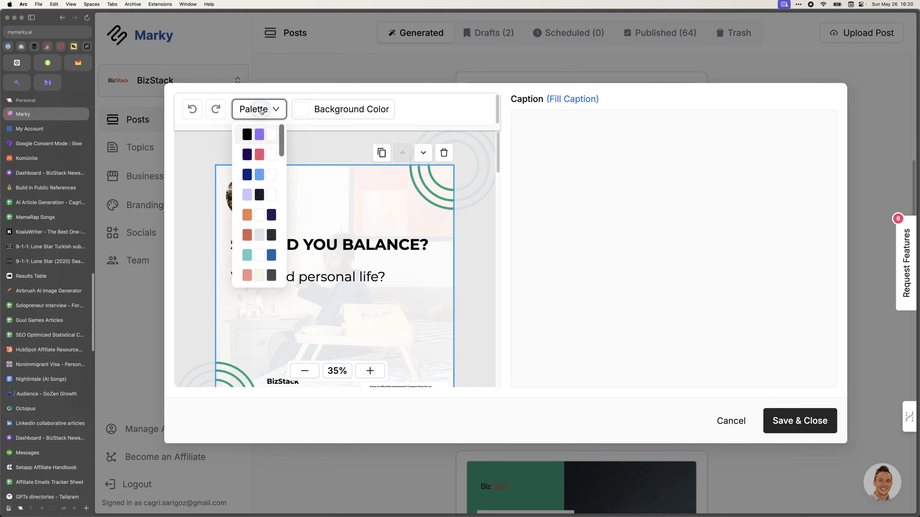
pyautogui.click(263, 215)
pyautogui.click(255, 236)
pyautogui.click(256, 237)
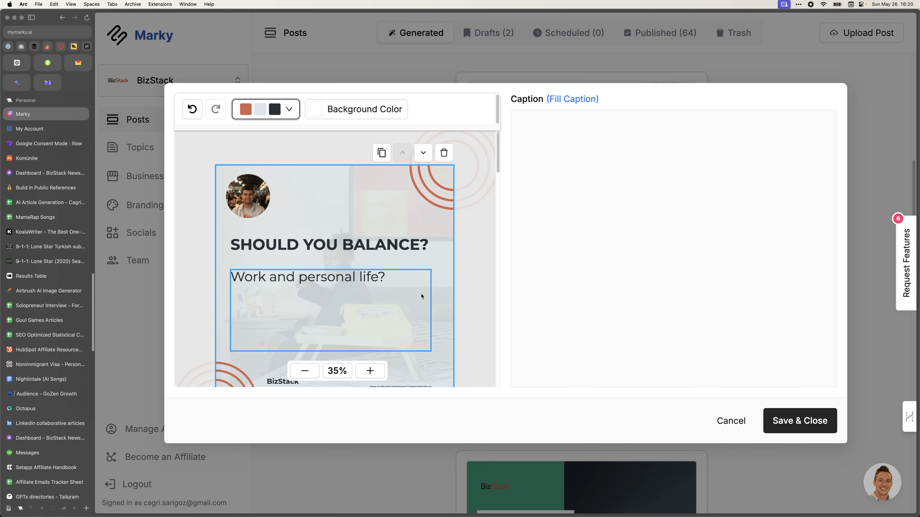
pyautogui.click(279, 117)
pyautogui.click(259, 275)
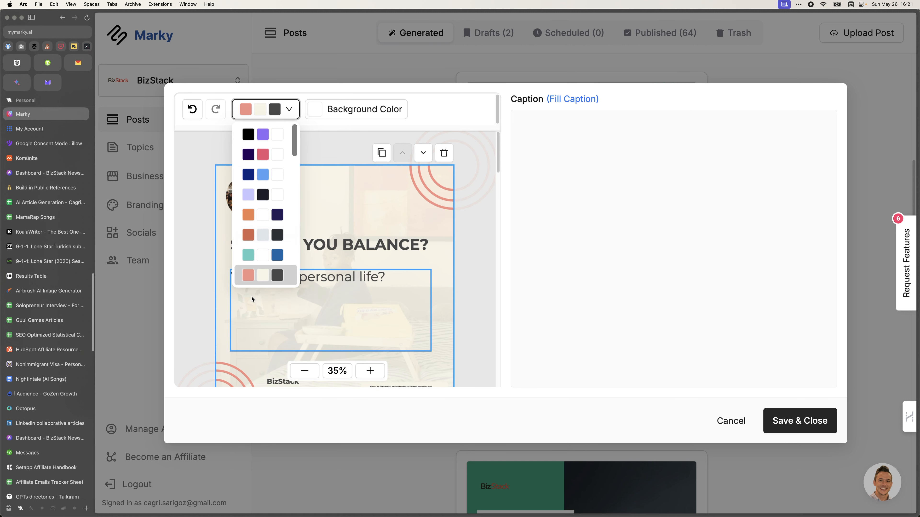
pyautogui.click(272, 209)
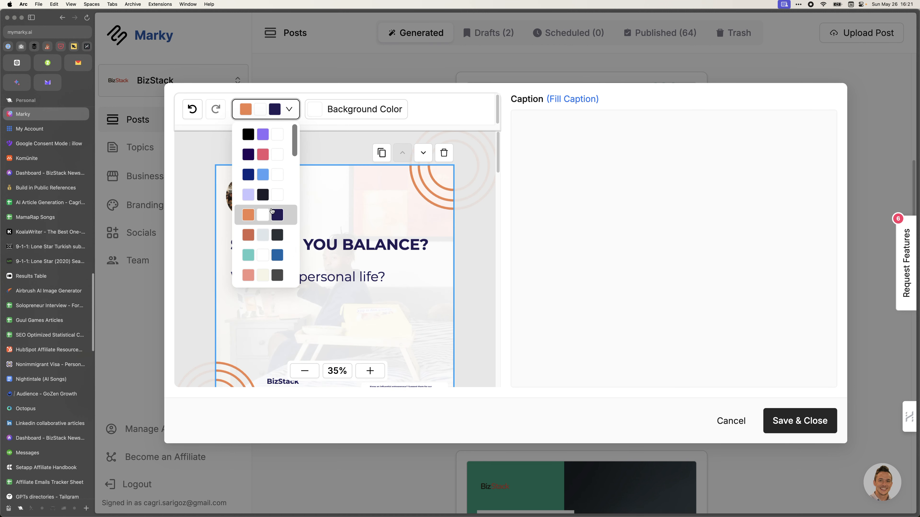
pyautogui.scroll(-10, 491, 196)
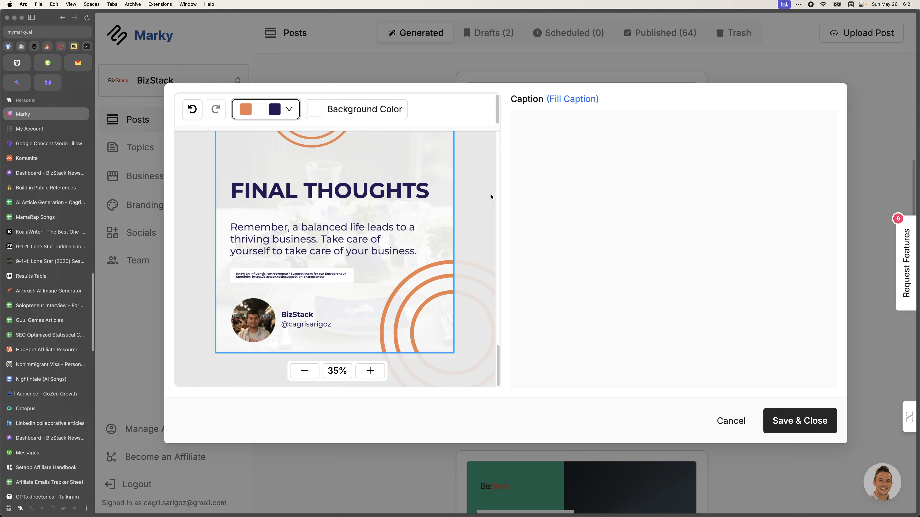
pyautogui.scroll(10, 464, 232)
pyautogui.scroll(-10, 464, 232)
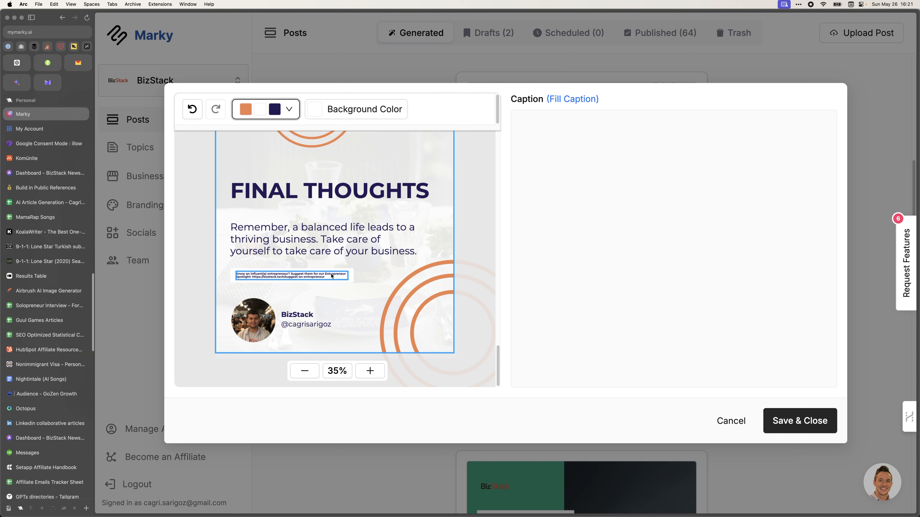
# Widen the entrepreneur-spotlight note on the FINAL THOUGHTS slide so its full text shows.
pyautogui.click(274, 280)
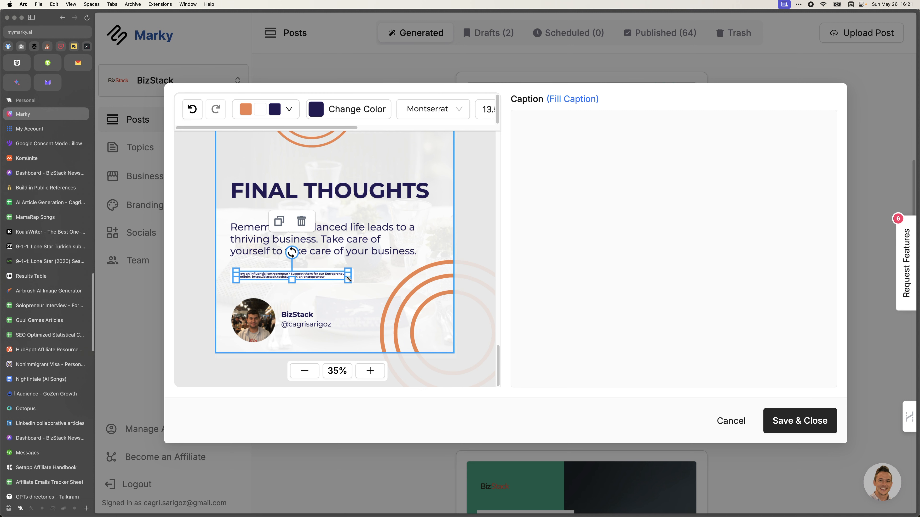
pyautogui.moveTo(349, 279); pyautogui.dragTo(395, 301)
pyautogui.click(334, 280)
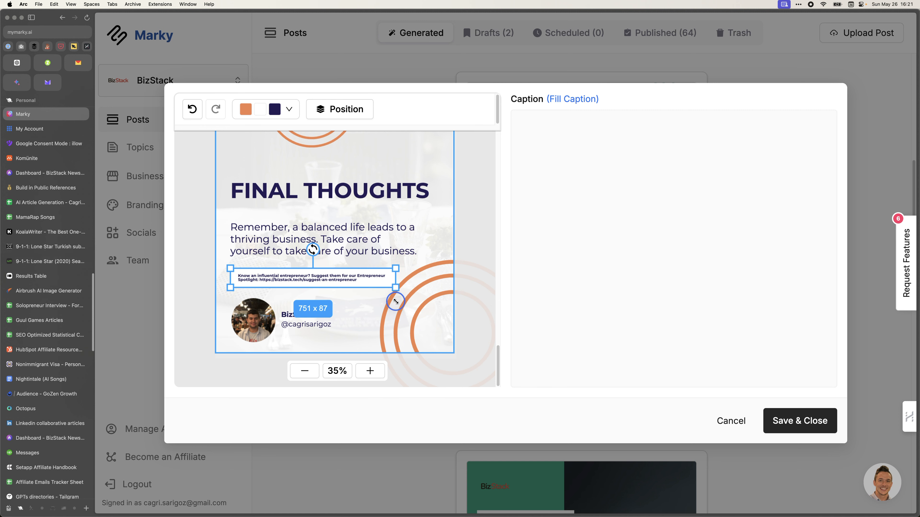
pyautogui.click(410, 239)
pyautogui.click(432, 239)
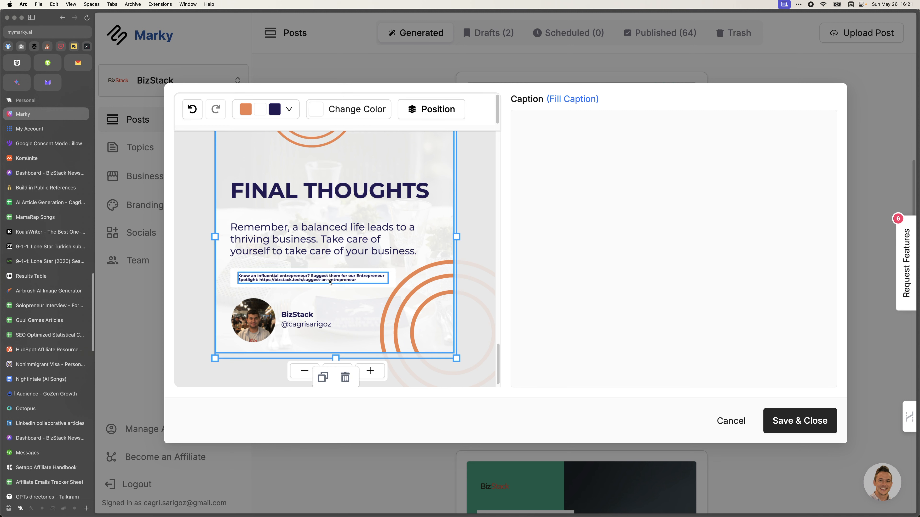
pyautogui.click(288, 283)
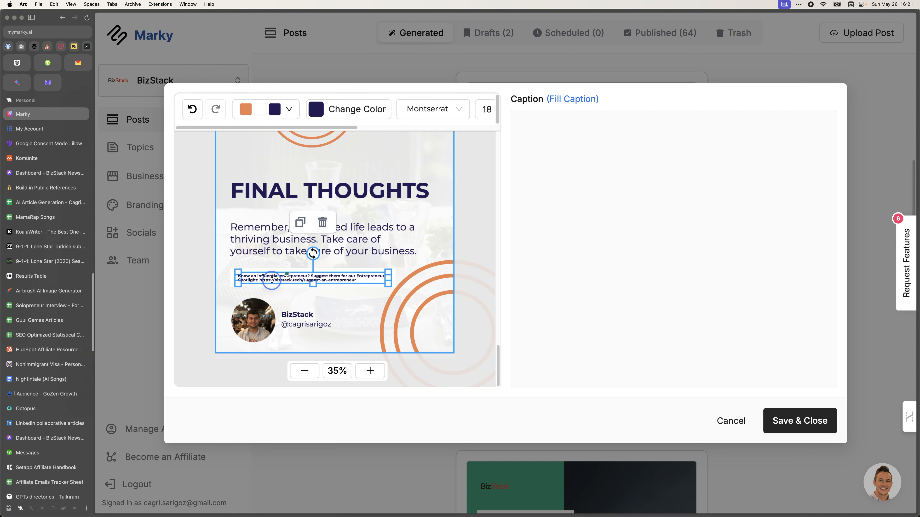
pyautogui.hotkey('alt', 'Left')
pyautogui.hotkey('alt', 'shift', 'Left')
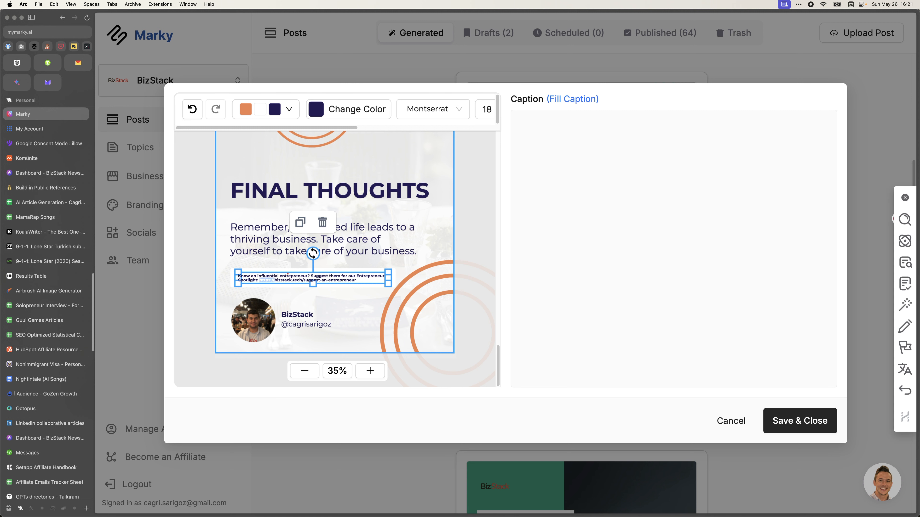
pyautogui.press('BackSpace')
pyautogui.press('super+shift+Right')
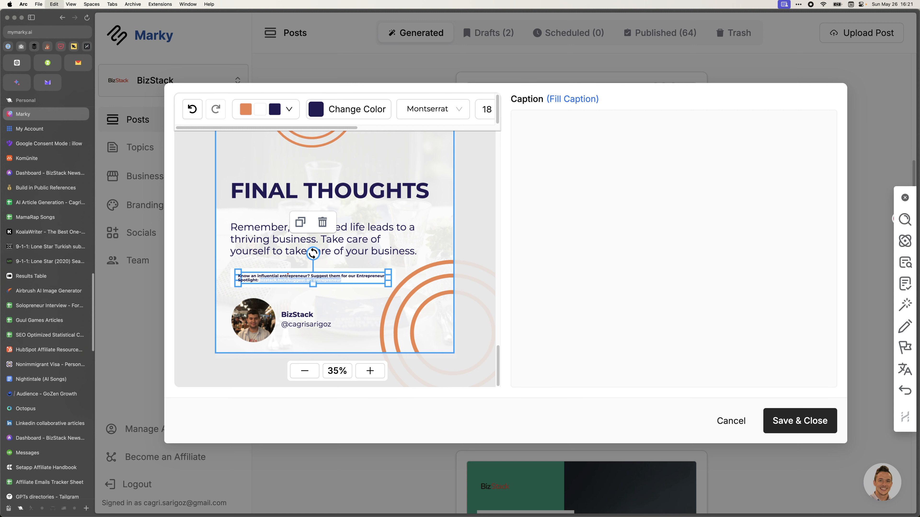
# Underline the spotlight note's link text and check the result.
pyautogui.click(327, 242)
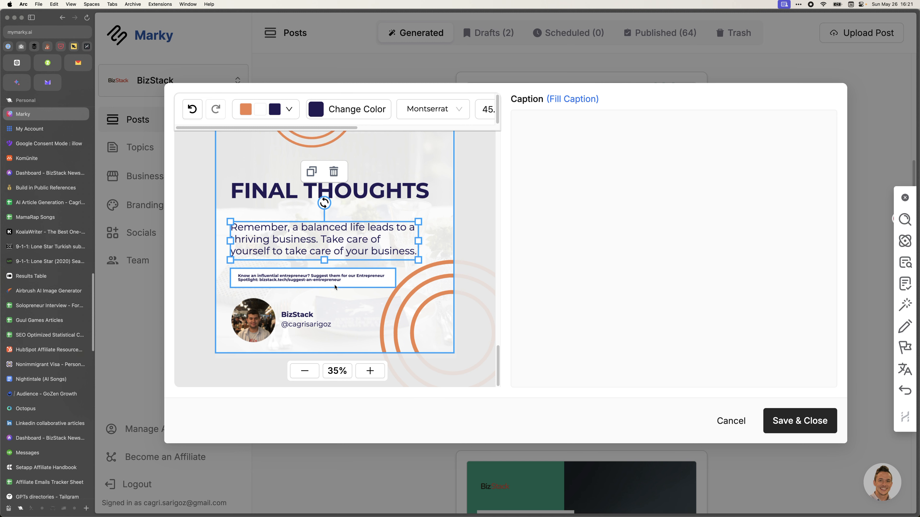
pyautogui.click(346, 279)
pyautogui.doubleClick(346, 279)
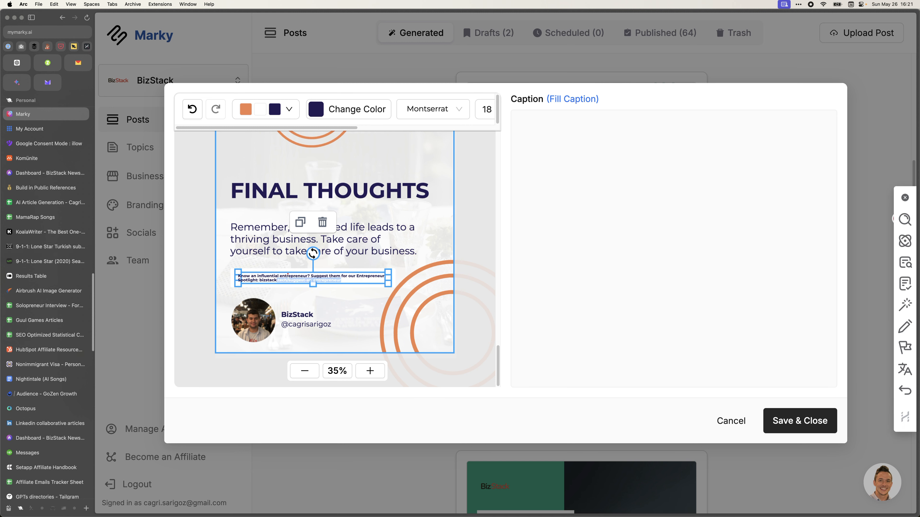
pyautogui.hscroll(5, 403, 118)
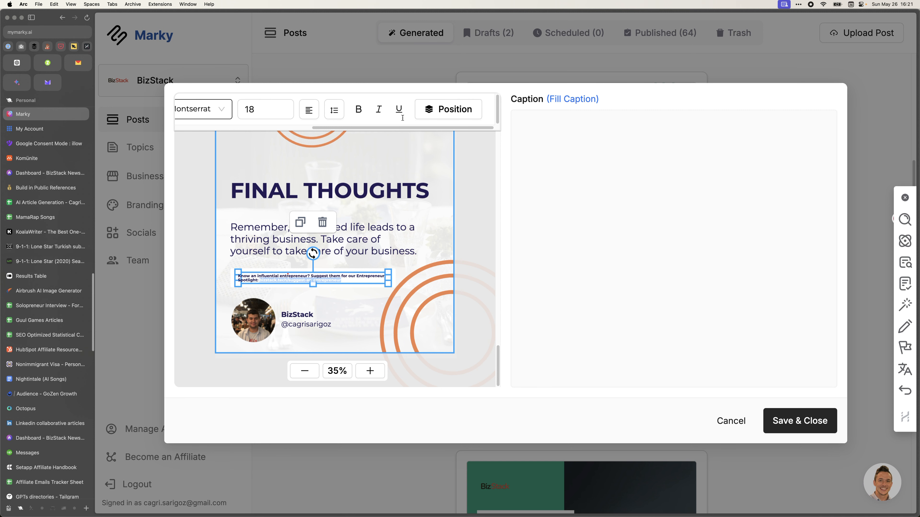
pyautogui.click(398, 109)
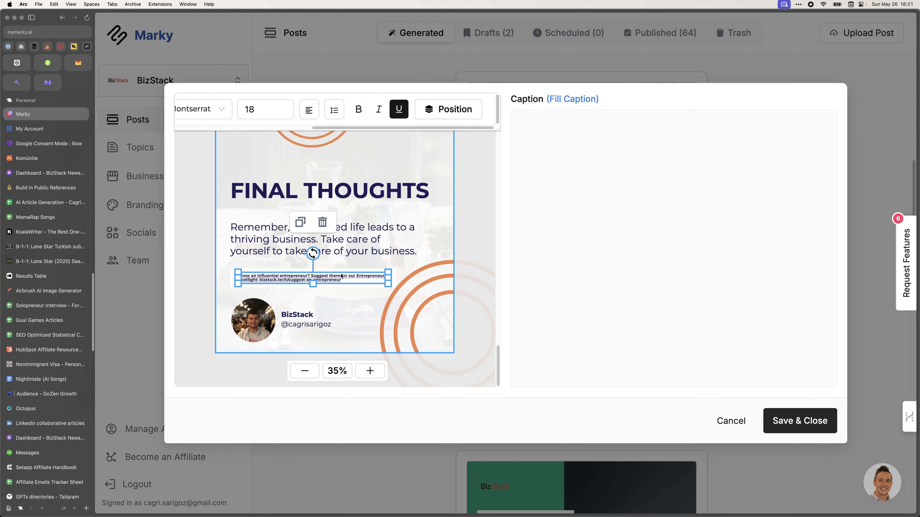
pyautogui.click(360, 252)
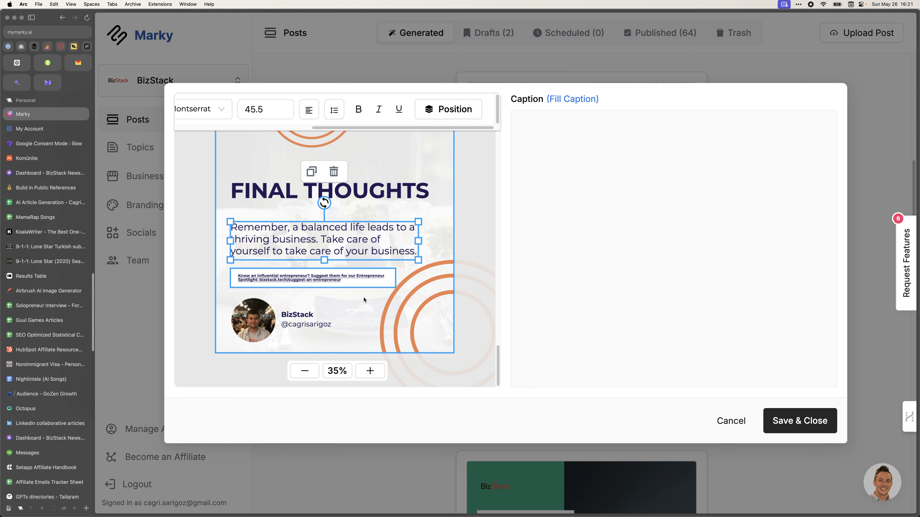
pyautogui.click(369, 282)
pyautogui.click(373, 254)
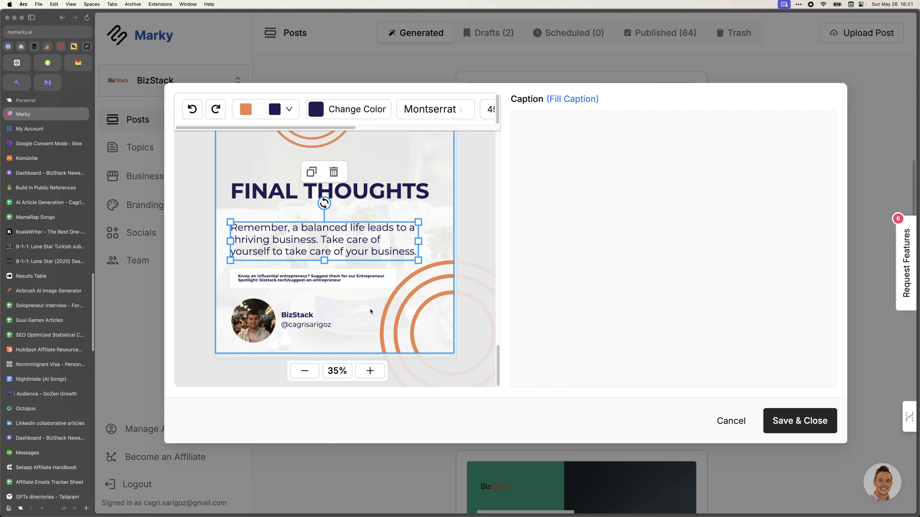
pyautogui.scroll(10, 371, 323)
pyautogui.scroll(5, 367, 321)
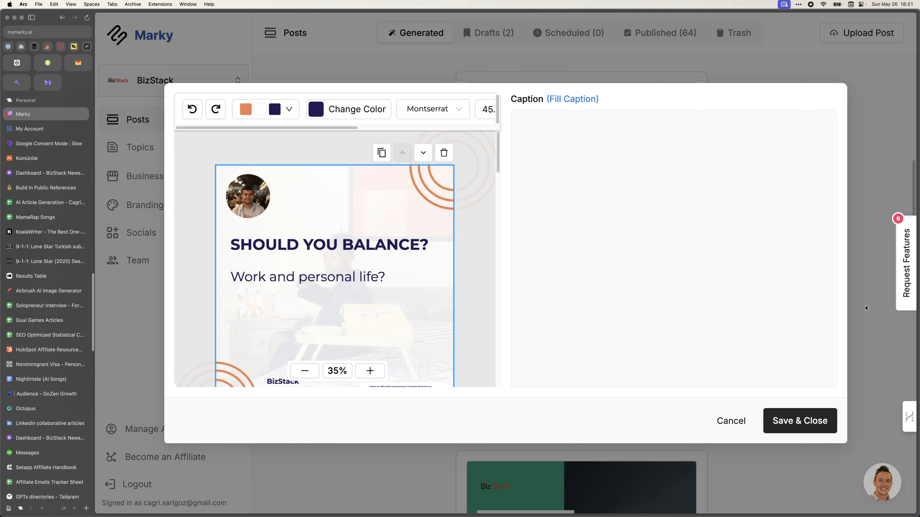
# Generate a caption with Fill Caption and Save & Close the edited BizStack carousel.
pyautogui.click(571, 100)
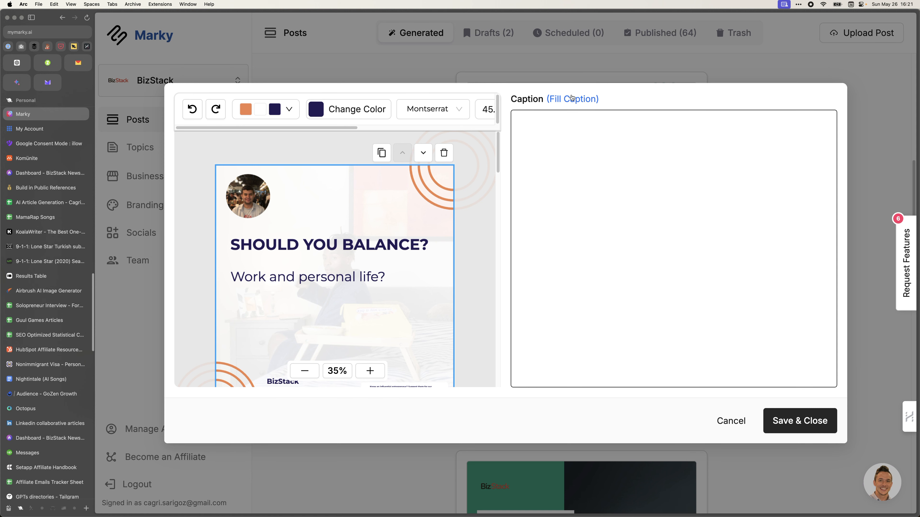
pyautogui.click(795, 422)
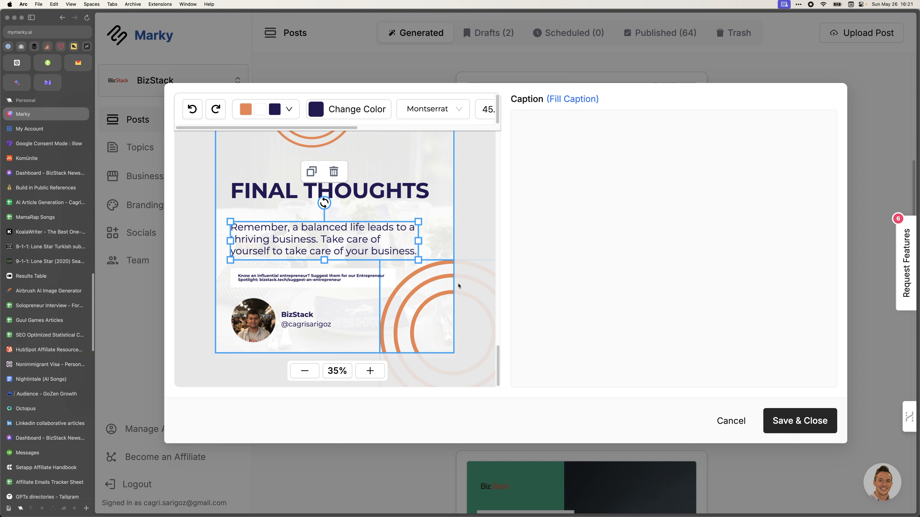
pyautogui.scroll(10, 419, 271)
pyautogui.scroll(-5, 282, 167)
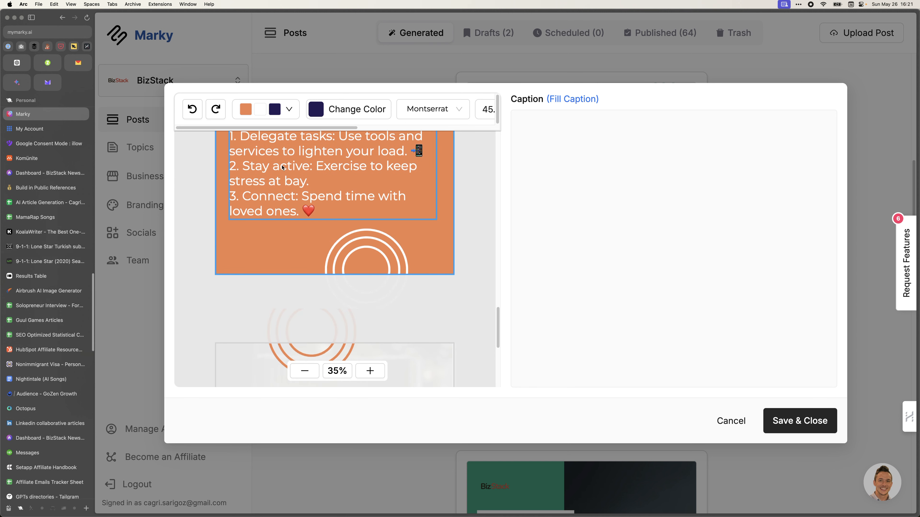
pyautogui.scroll(5, 430, 271)
pyautogui.scroll(10, 329, 257)
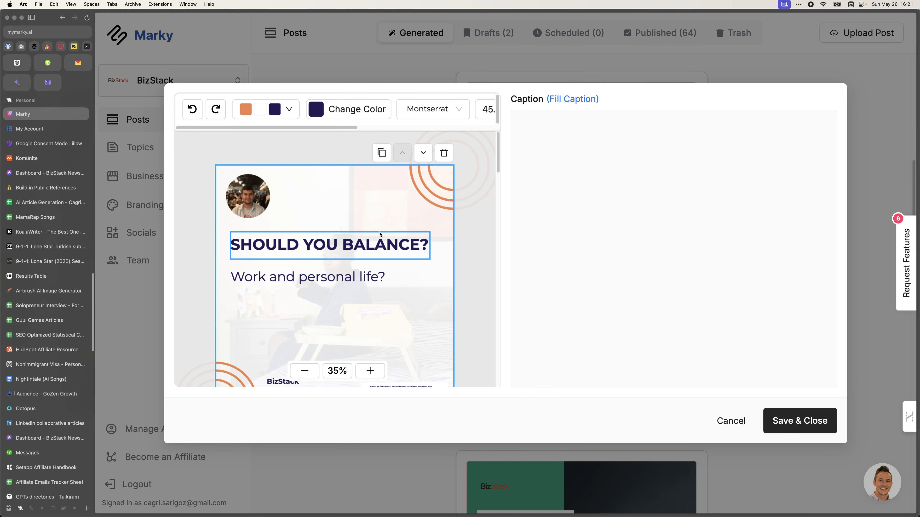
pyautogui.click(574, 99)
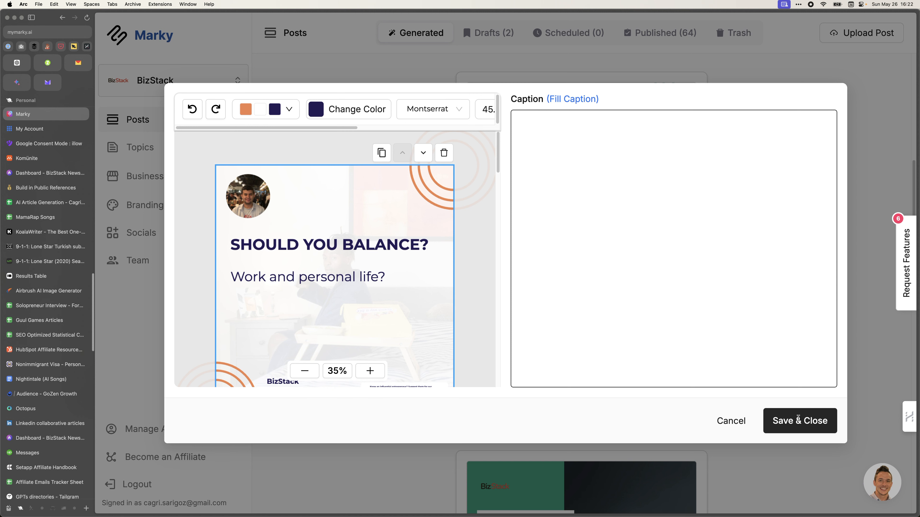
pyautogui.click(800, 426)
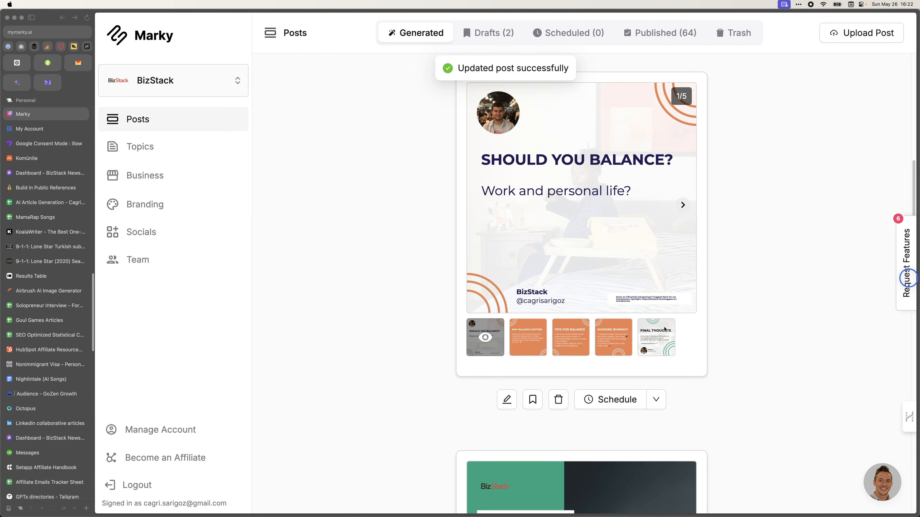
# On the Branding page, add a palette, remove the extra row, and open the Brand Color picker.
pyautogui.scroll(-7, 338, 354)
pyautogui.scroll(15, 337, 354)
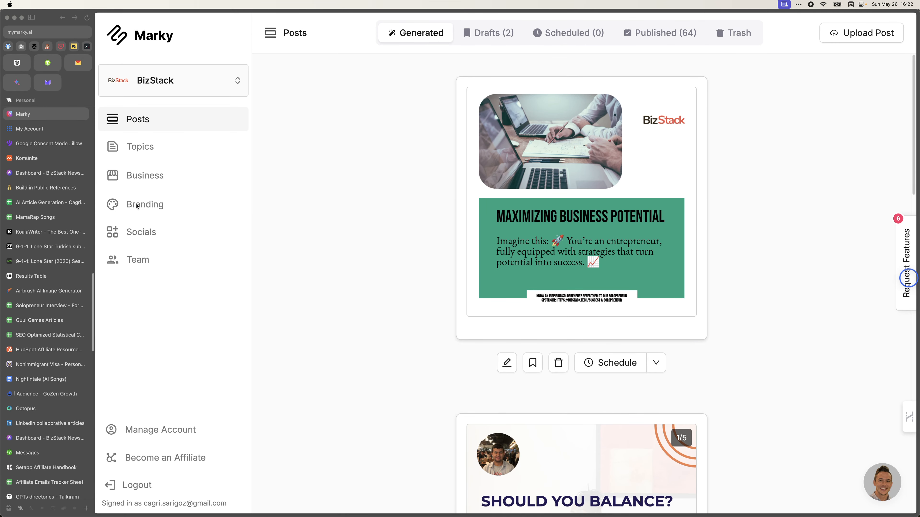
pyautogui.click(159, 205)
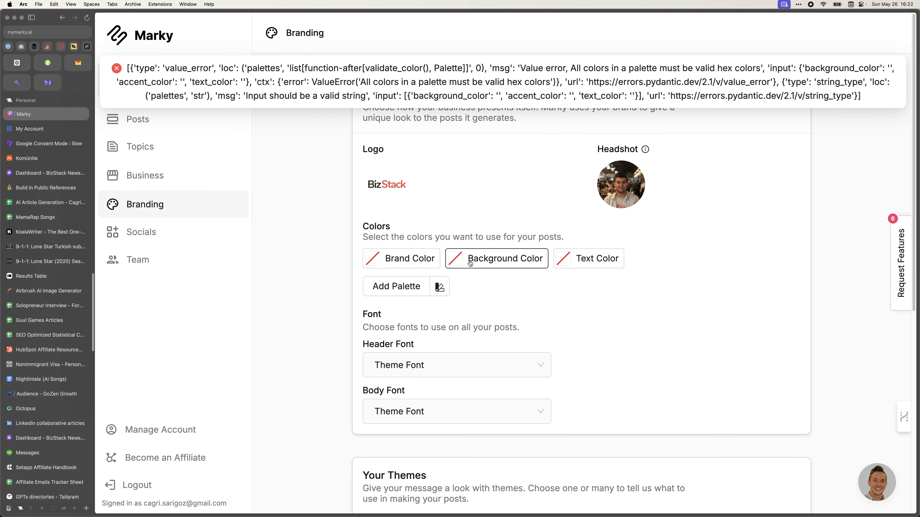
pyautogui.click(414, 287)
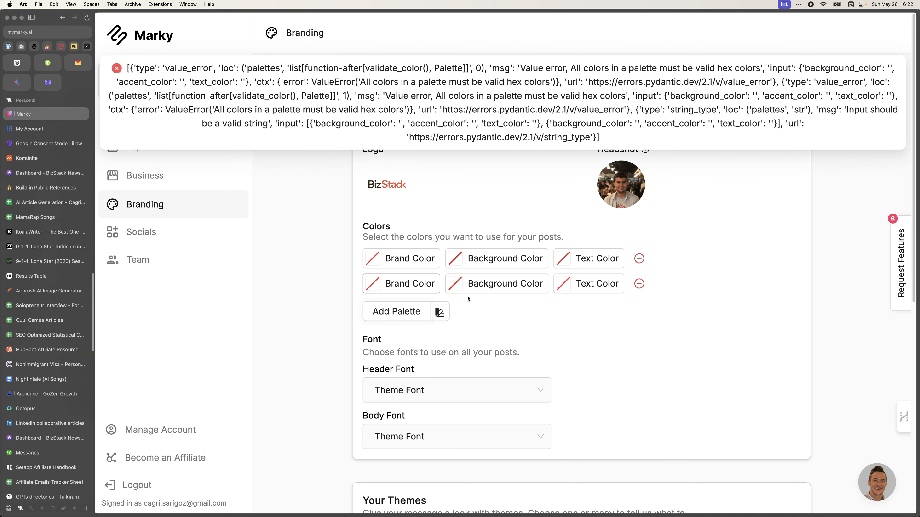
pyautogui.click(639, 284)
pyautogui.click(386, 267)
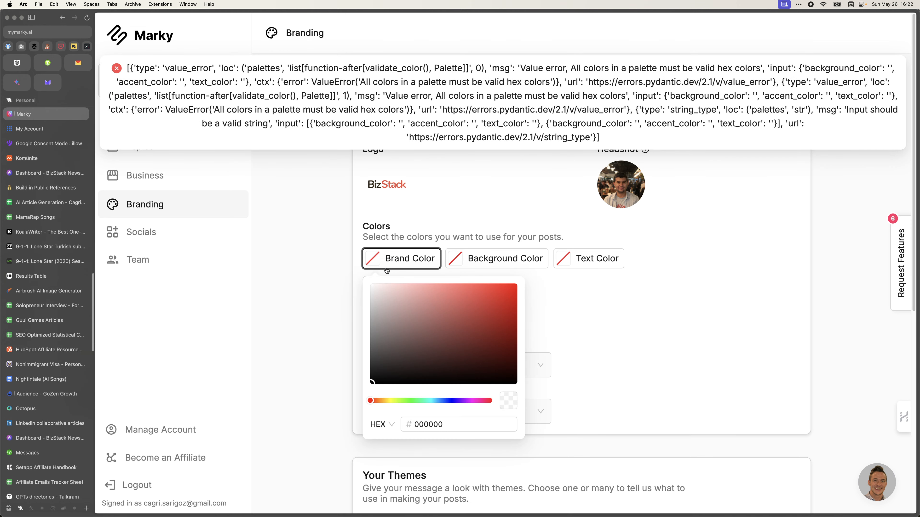
# Launch Canva and open the BizStack Brand Kit.
pyautogui.press('super+space')
pyautogui.write('can')
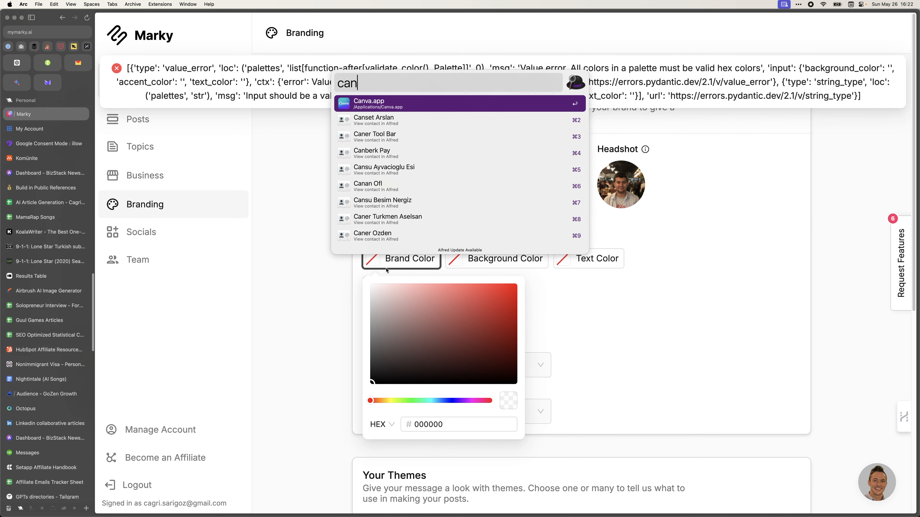
pyautogui.press('Return')
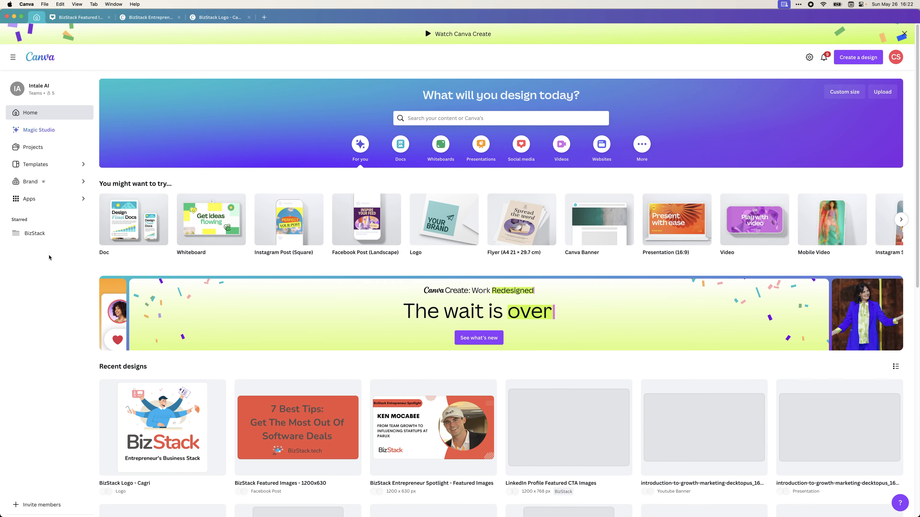
pyautogui.click(54, 181)
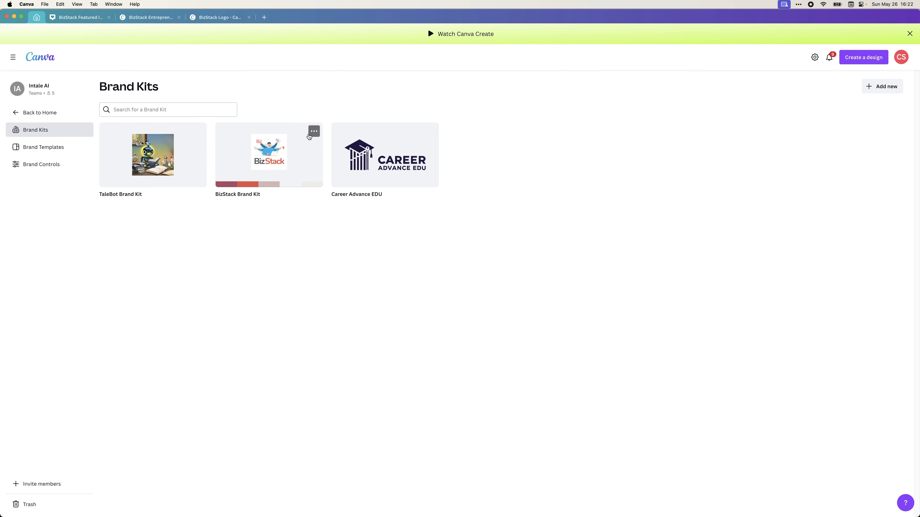
pyautogui.click(313, 132)
pyautogui.click(311, 132)
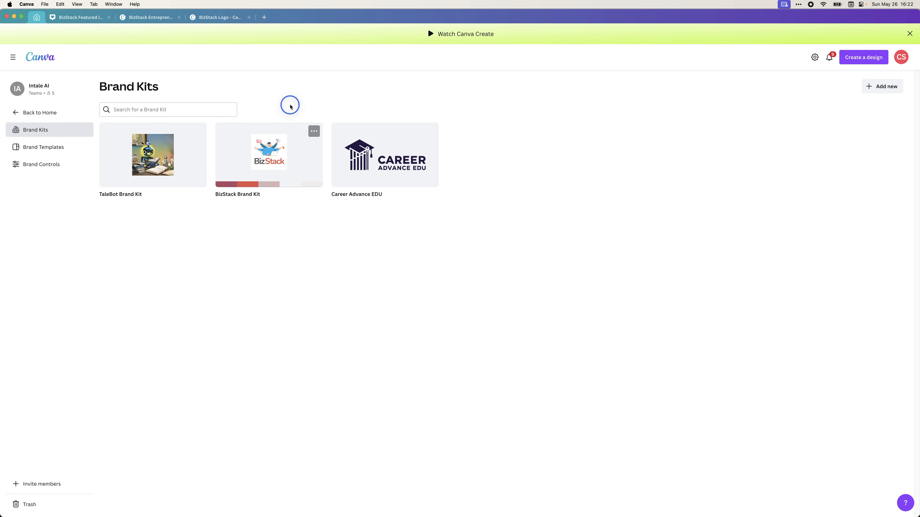
pyautogui.click(277, 152)
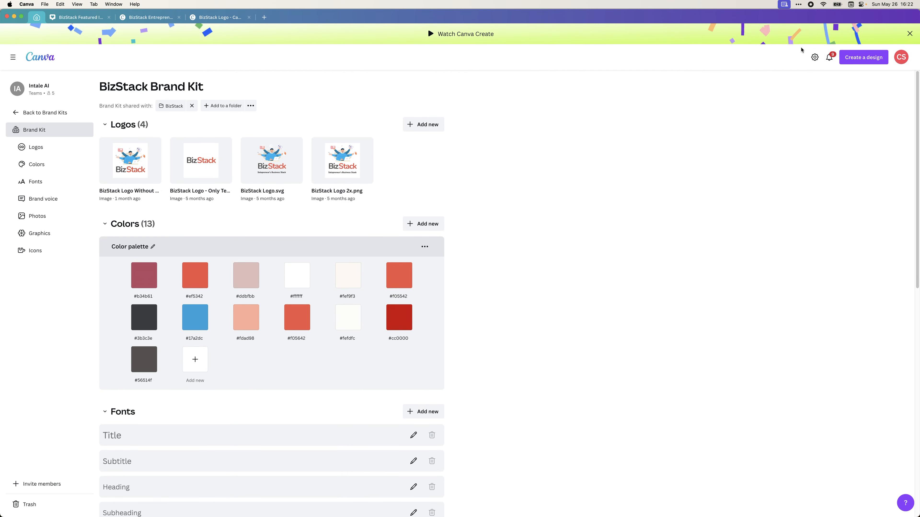
# Check account settings, reopen the BizStack Brand Kit, review its Colors, then return to Marky.
pyautogui.click(814, 57)
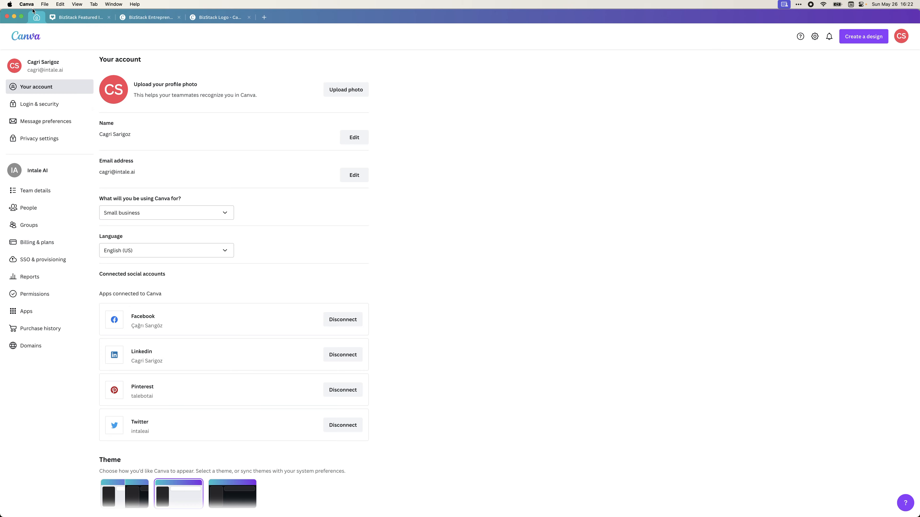
pyautogui.click(33, 36)
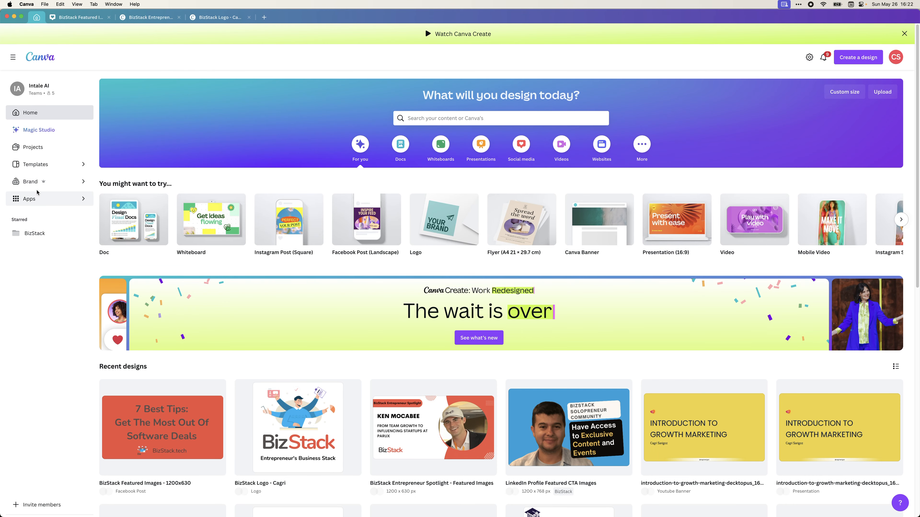
pyautogui.click(39, 183)
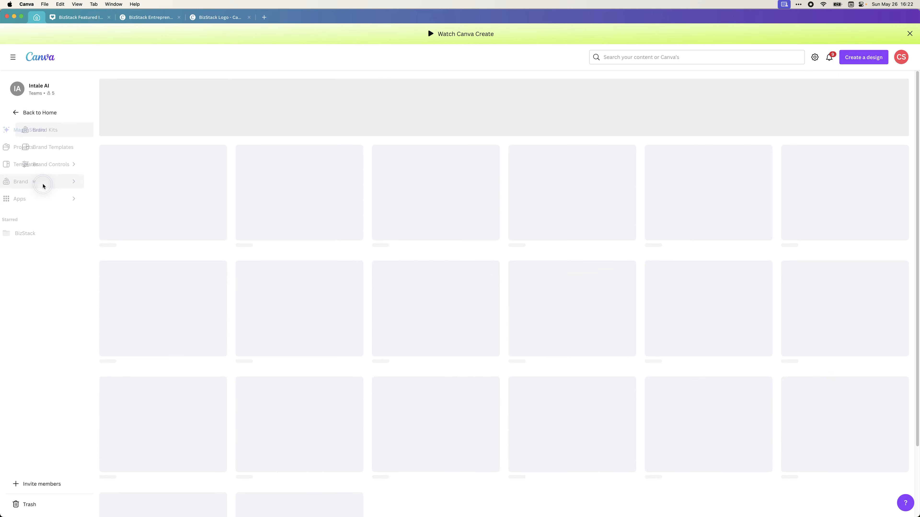
pyautogui.click(236, 173)
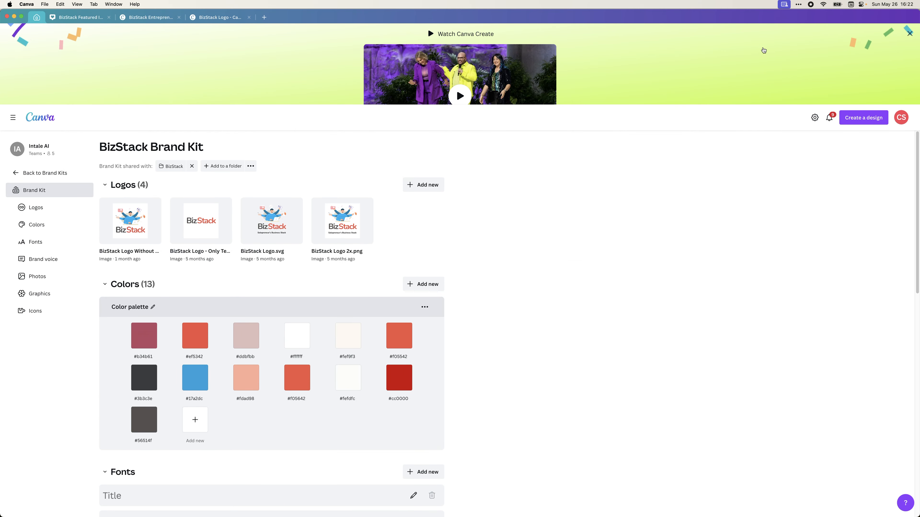
pyautogui.click(910, 34)
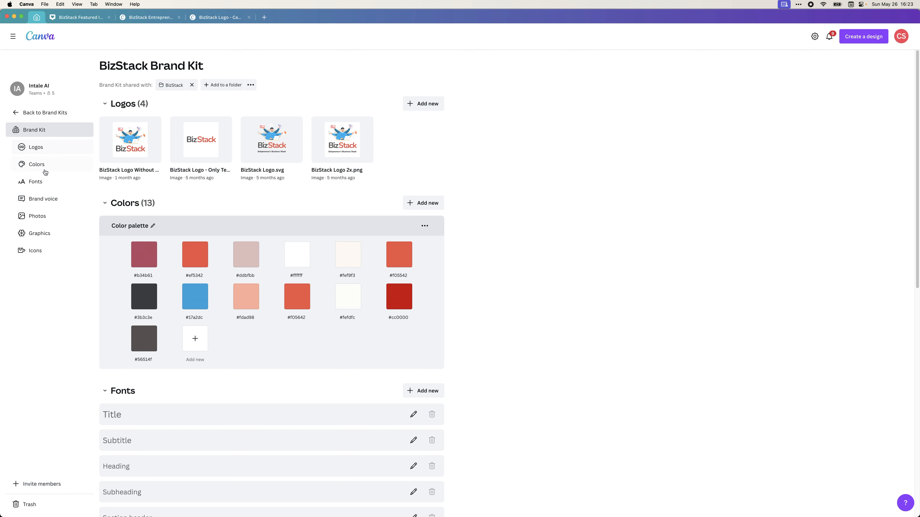
pyautogui.scroll(-2, 245, 195)
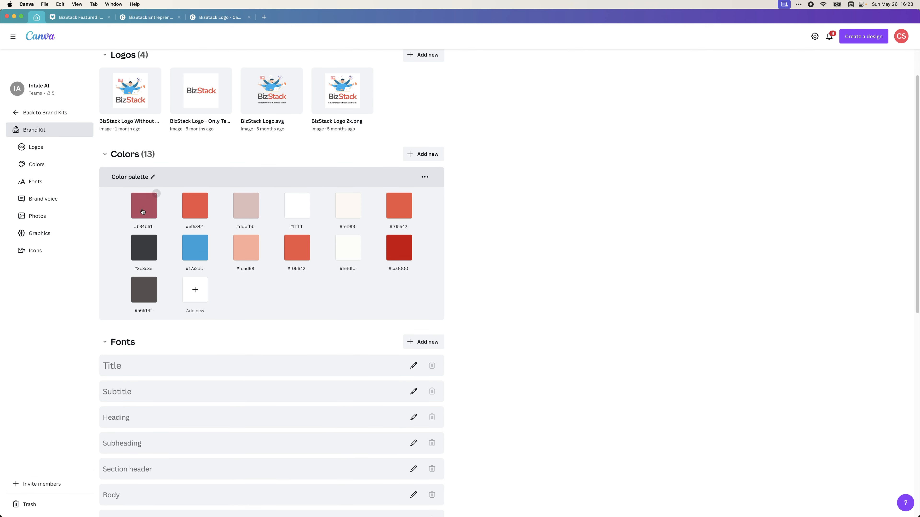
pyautogui.press('super+Tab')
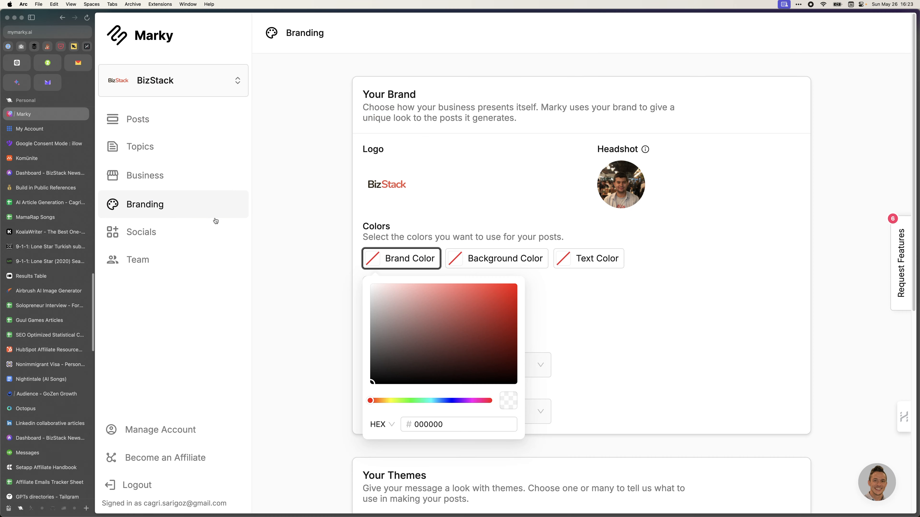
# Close the brand colour picker and browse all themes twice, cancelling without changing them.
pyautogui.click(295, 231)
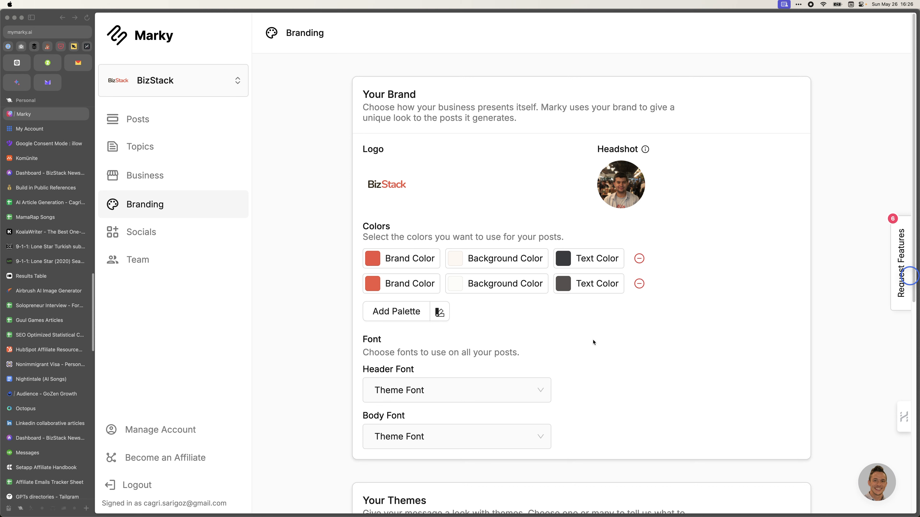
pyautogui.scroll(-10, 354, 322)
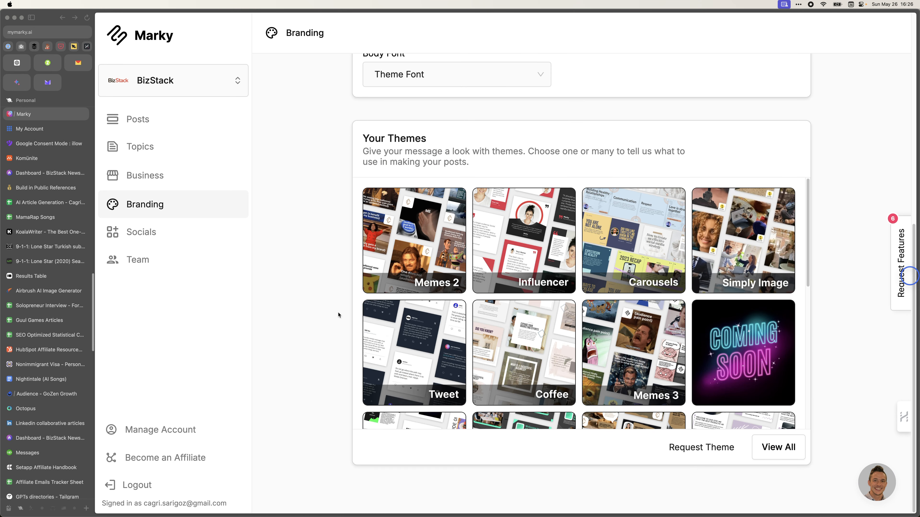
pyautogui.scroll(10, 265, 297)
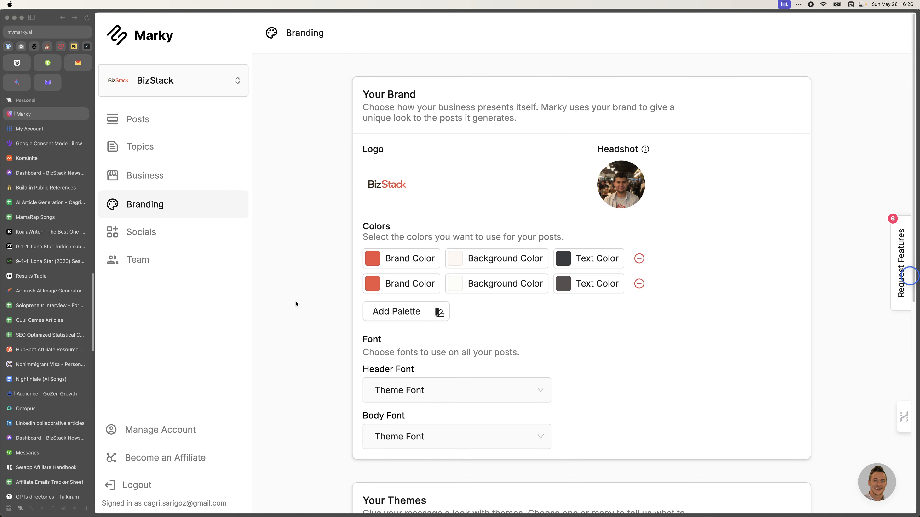
pyautogui.scroll(-10, 491, 336)
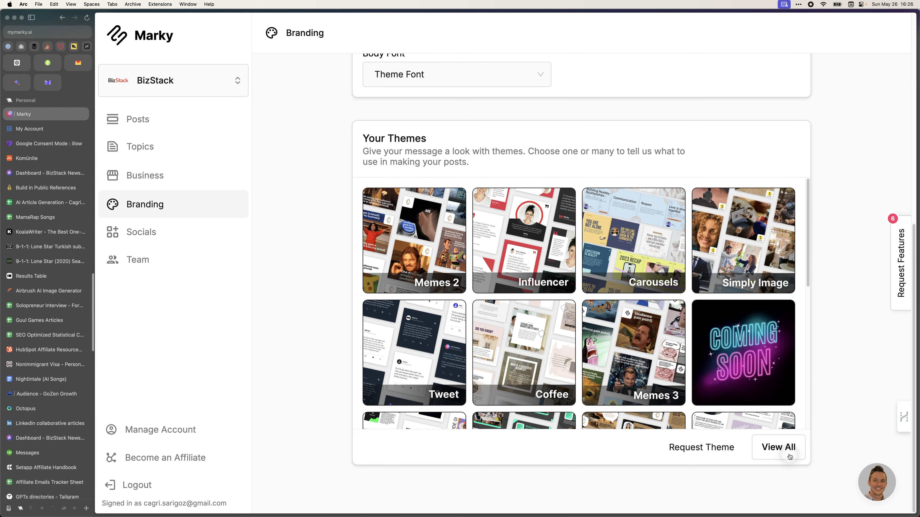
pyautogui.click(780, 448)
pyautogui.scroll(-5, 568, 377)
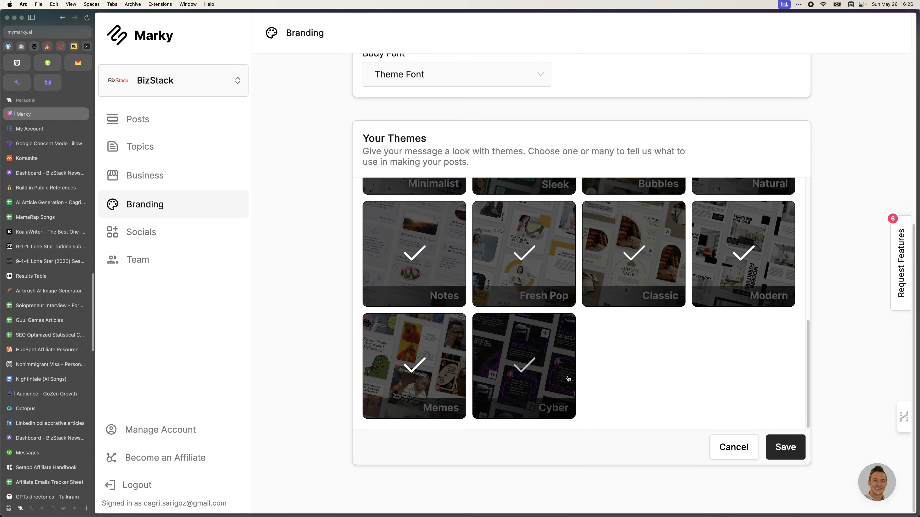
pyautogui.click(724, 448)
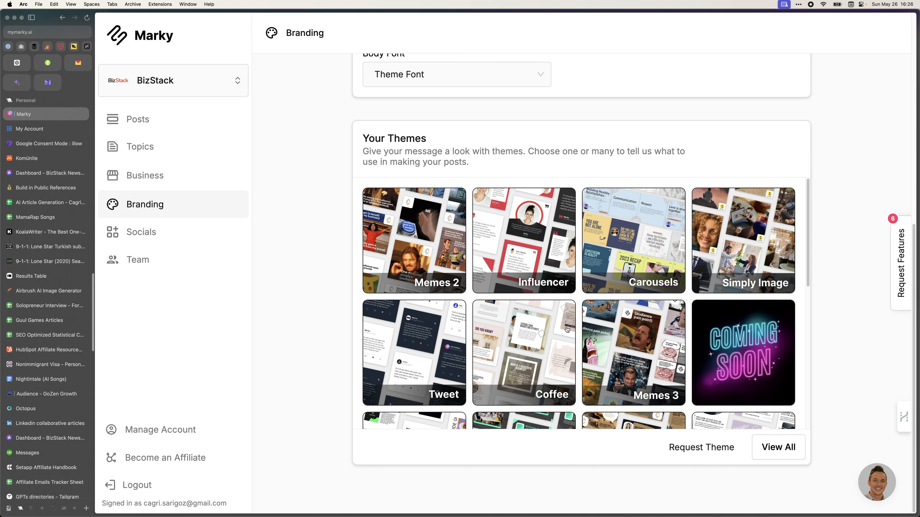
pyautogui.click(757, 444)
pyautogui.click(740, 445)
# Open Posts and scroll the Generated feed down to Generate More Posts and back up.
pyautogui.click(169, 126)
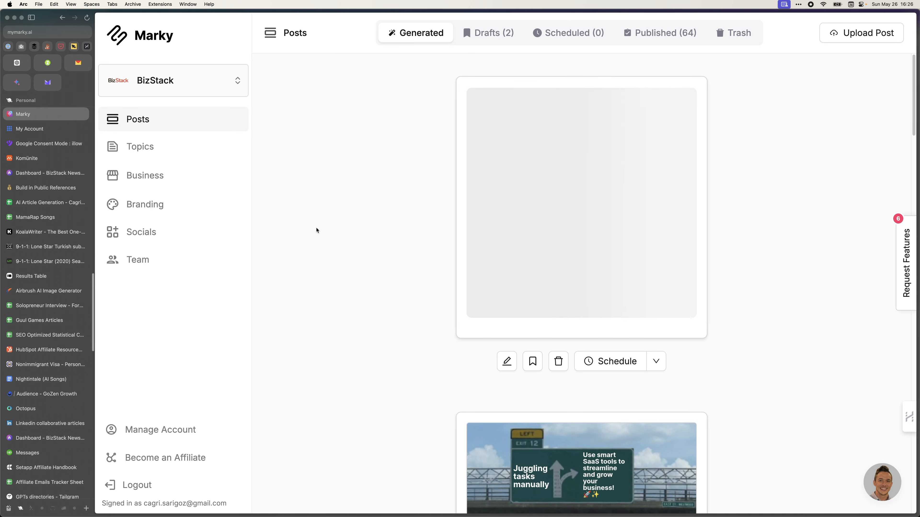
pyautogui.scroll(-20, 316, 230)
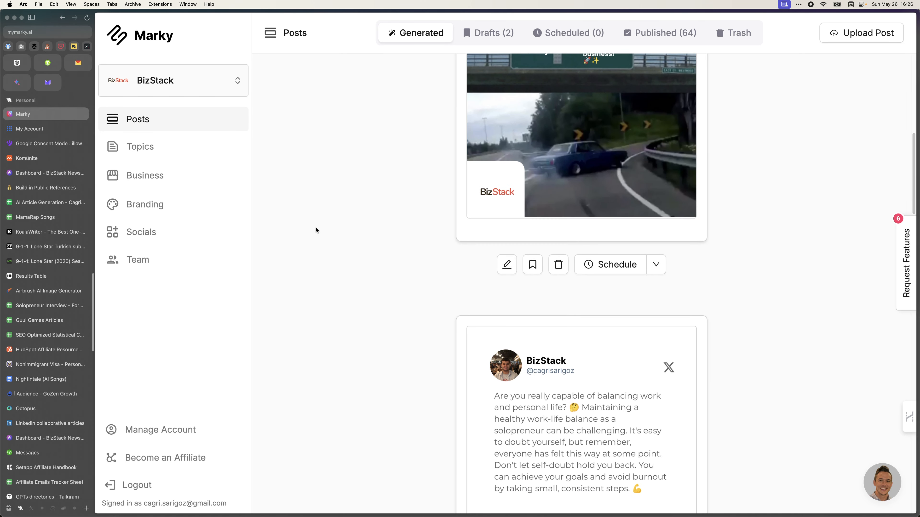
pyautogui.scroll(-5, 592, 239)
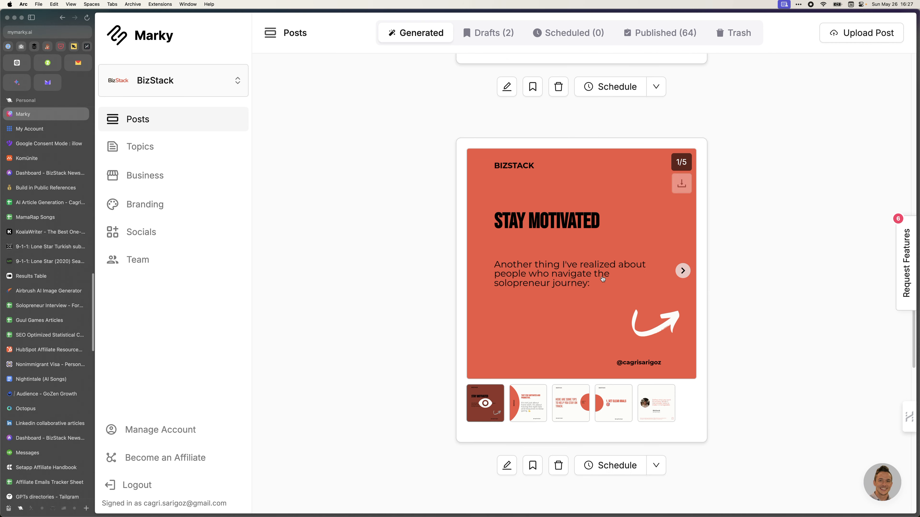
pyautogui.scroll(-8, 439, 372)
pyautogui.scroll(-7, 438, 372)
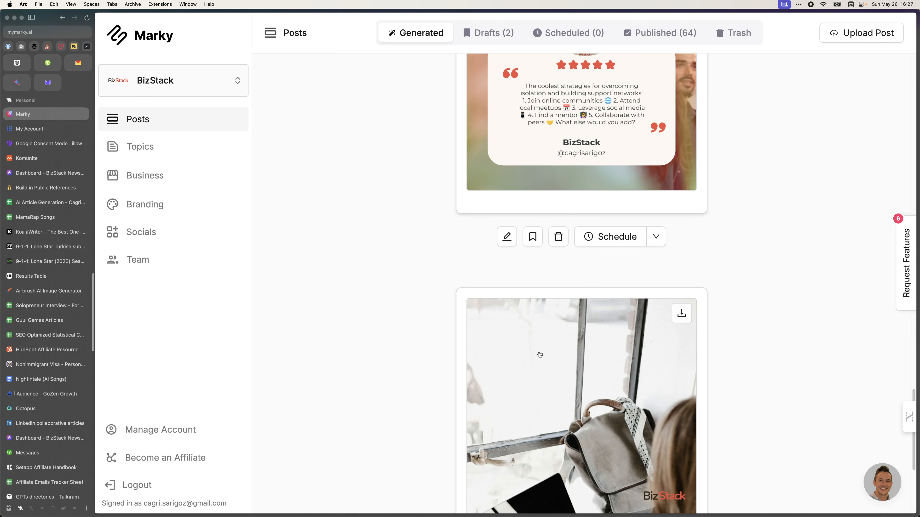
pyautogui.scroll(5, 470, 326)
pyautogui.scroll(-12, 322, 265)
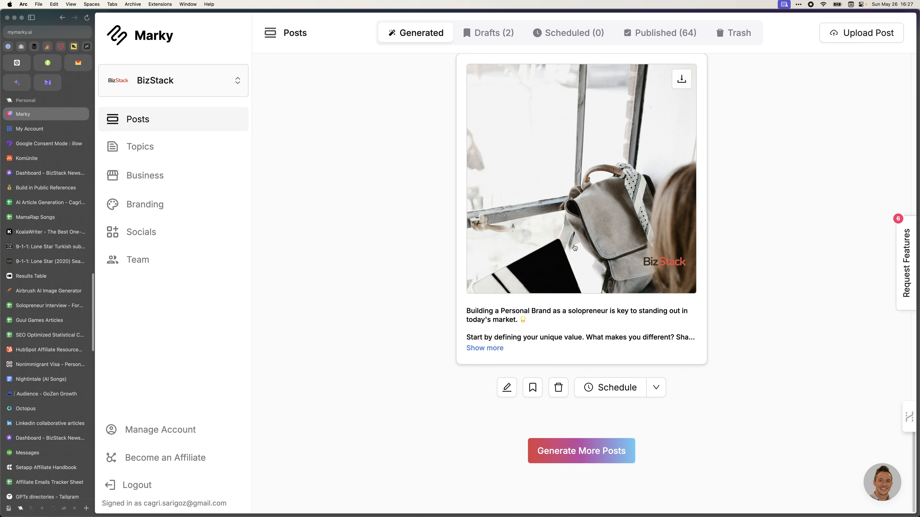
pyautogui.scroll(10, 347, 265)
pyautogui.scroll(10, 347, 265)
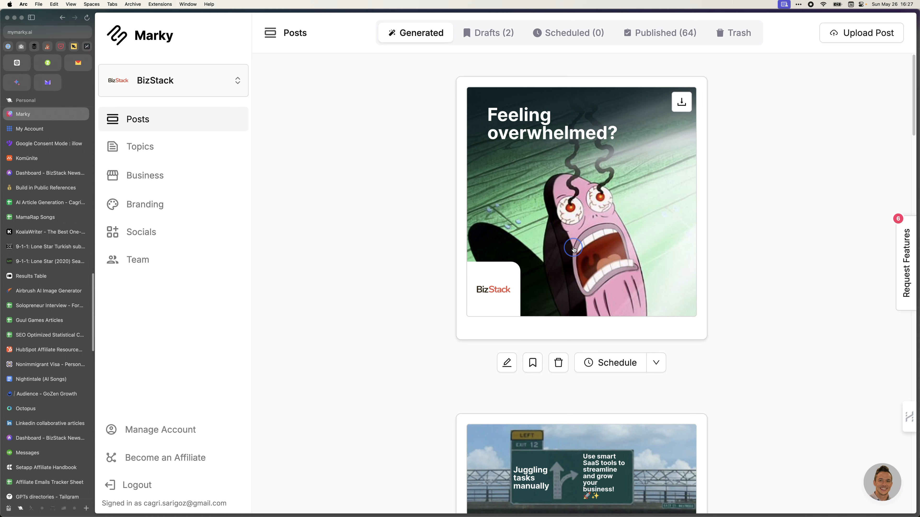
# Open the 'Feeling overwhelmed?' meme post and auto-generate its caption with Fill Caption.
pyautogui.click(576, 246)
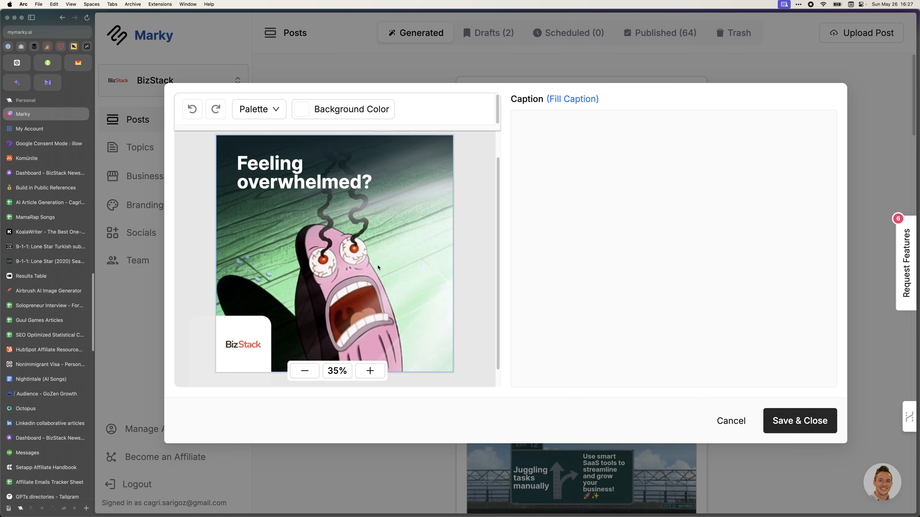
pyautogui.click(574, 99)
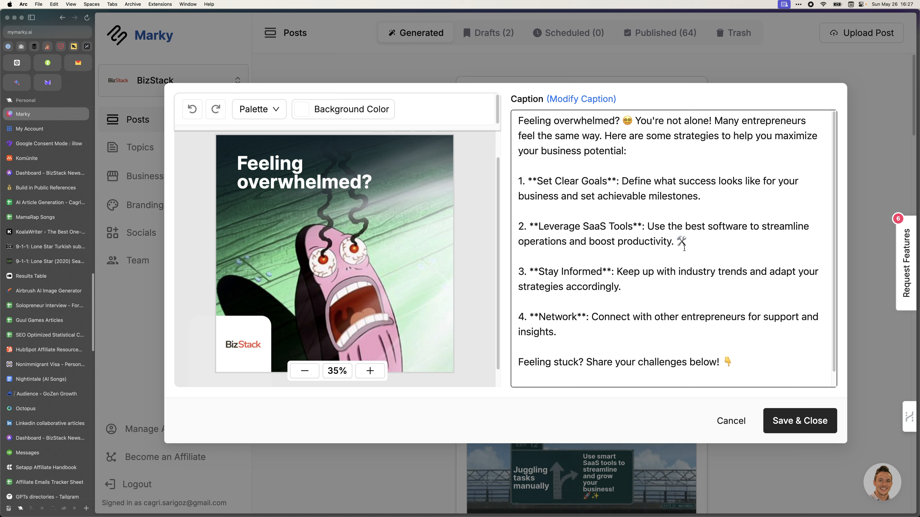
# Attempt removing the asterisks around 'Set Clear Goals', undoing the first try.
pyautogui.click(574, 100)
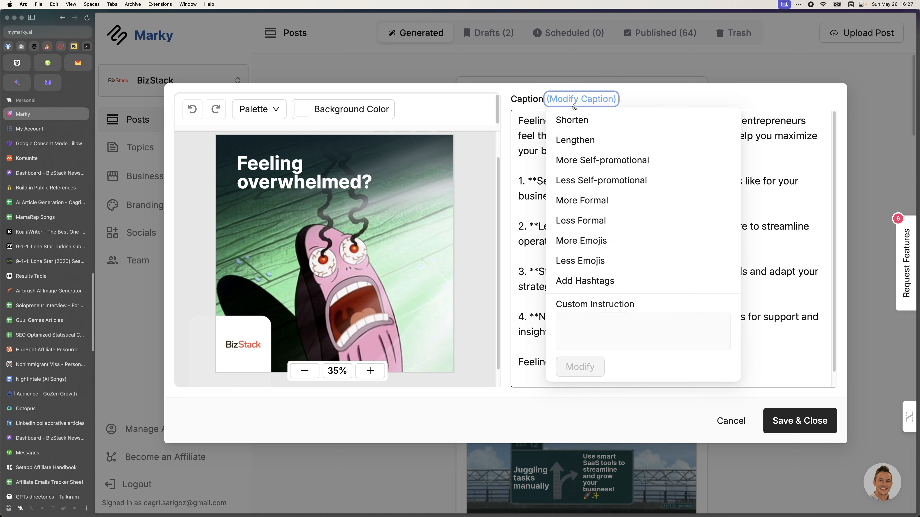
pyautogui.click(527, 180)
pyautogui.moveTo(617, 181); pyautogui.dragTo(521, 181)
pyautogui.click(598, 187)
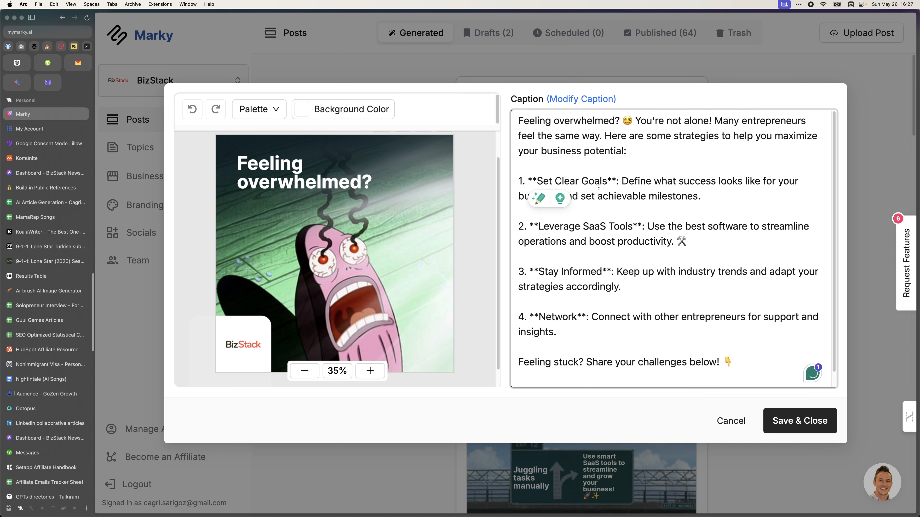
pyautogui.press('BackSpace')
pyautogui.press('BackSpace')
pyautogui.press('Delete')
pyautogui.press('Delete')
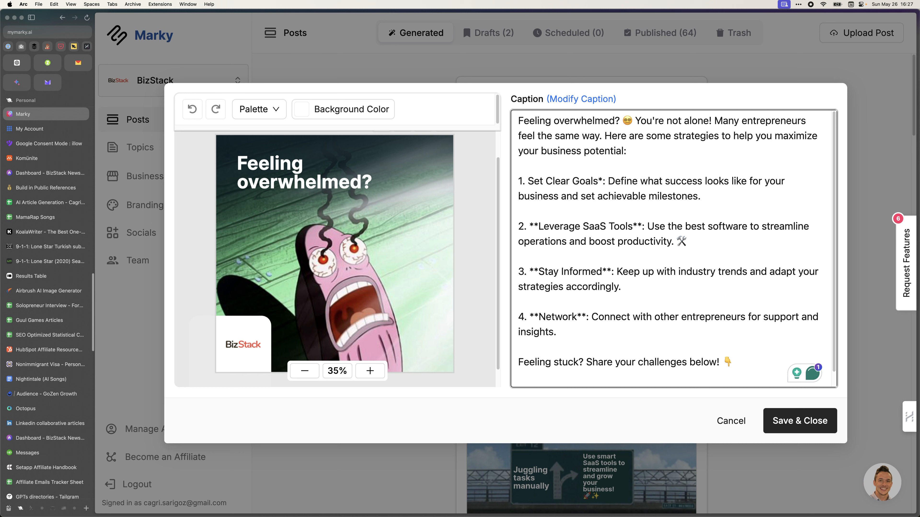
pyautogui.press('super+shift+Left')
pyautogui.press('Right')
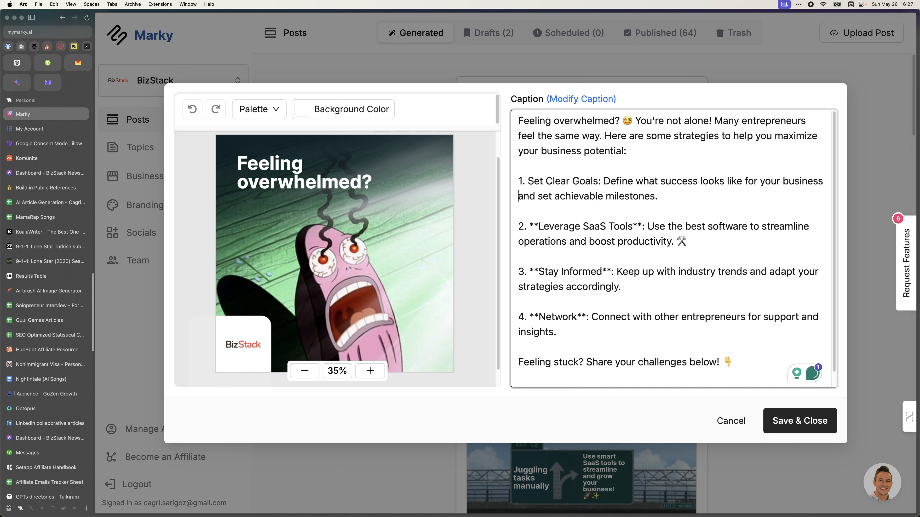
pyautogui.press('super+z')
pyautogui.press('super+z')
pyautogui.press('super+z')
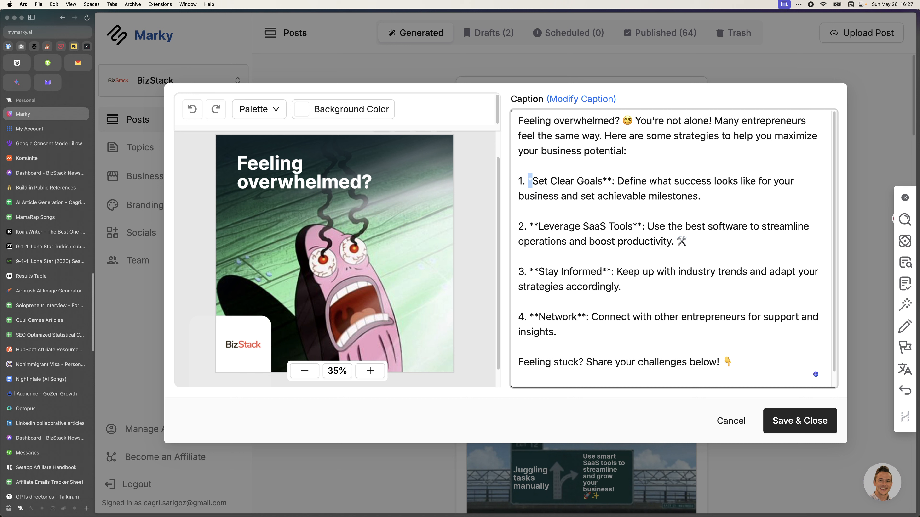
pyautogui.press('super+z')
# Delete the ** around 'Set Clear Goals' and before 'Leverage', then open Modify Caption.
pyautogui.press('Left')
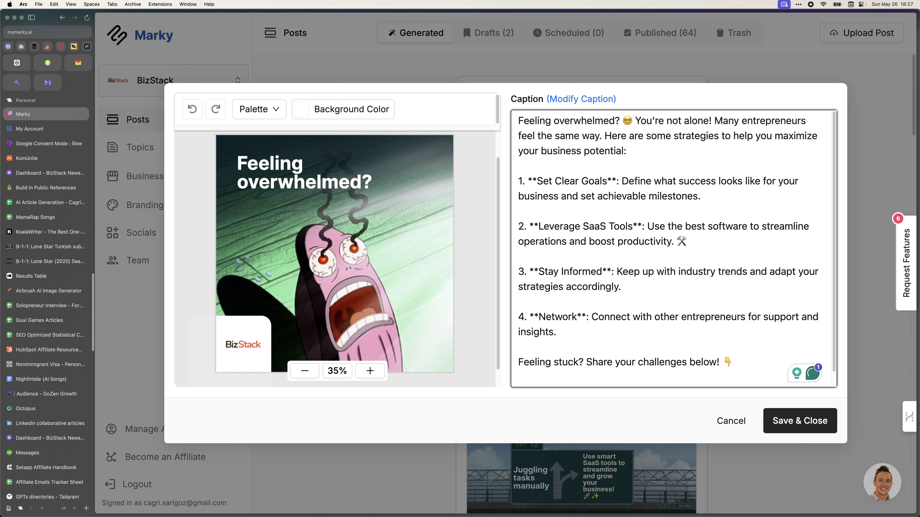
pyautogui.press('BackSpace')
pyautogui.press('BackSpace')
pyautogui.hotkey('alt', 'Right')
pyautogui.press('Right')
pyautogui.press('Right')
pyautogui.press('BackSpace')
pyautogui.press('BackSpace')
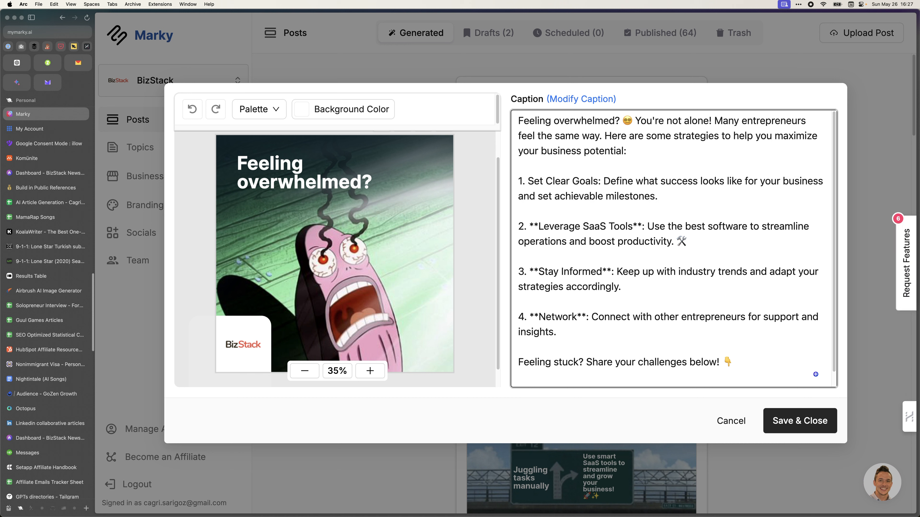
pyautogui.press('Down')
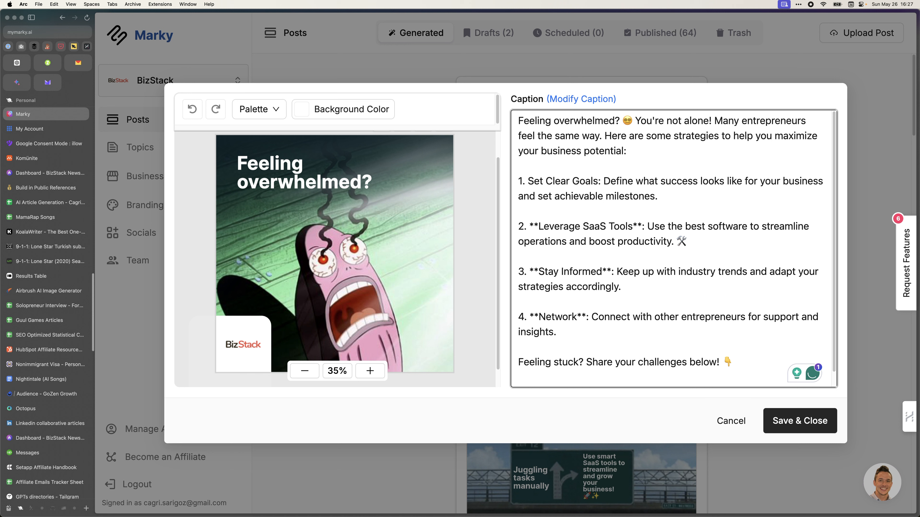
pyautogui.press('BackSpace')
pyautogui.press('BackSpace')
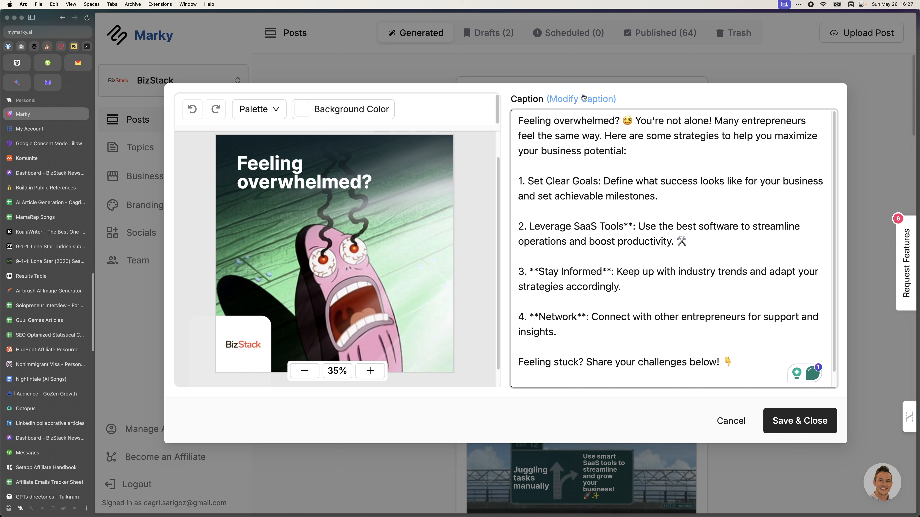
pyautogui.click(583, 99)
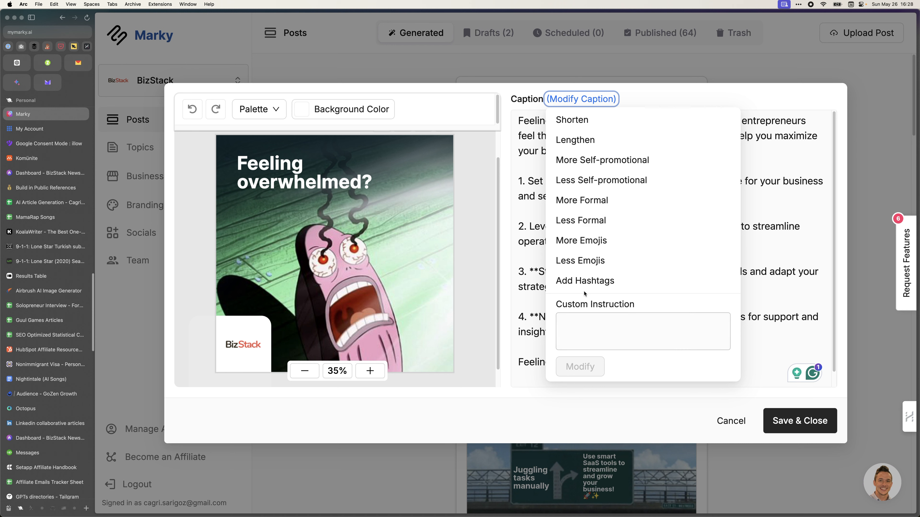
# Remove the remaining ** around 'SaaS Tools', 'Stay Informed' and 'Network' in the caption.
pyautogui.click(621, 328)
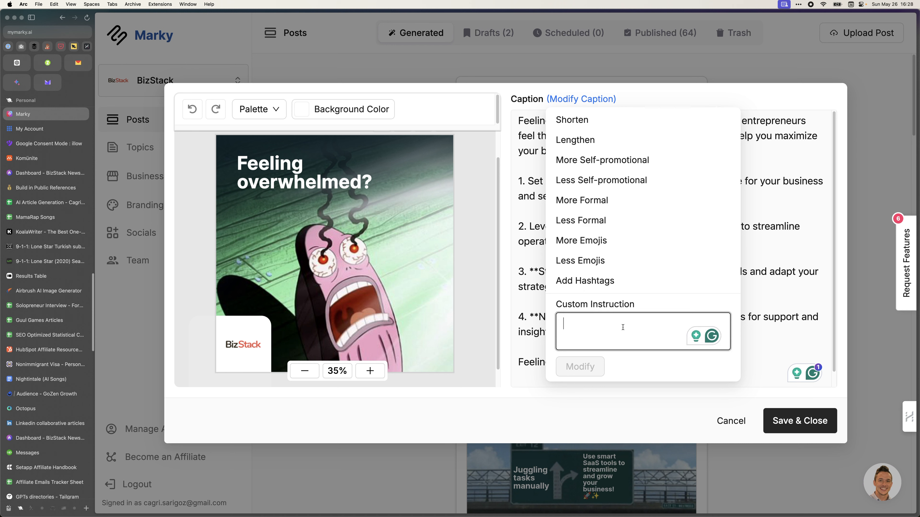
pyautogui.click(535, 271)
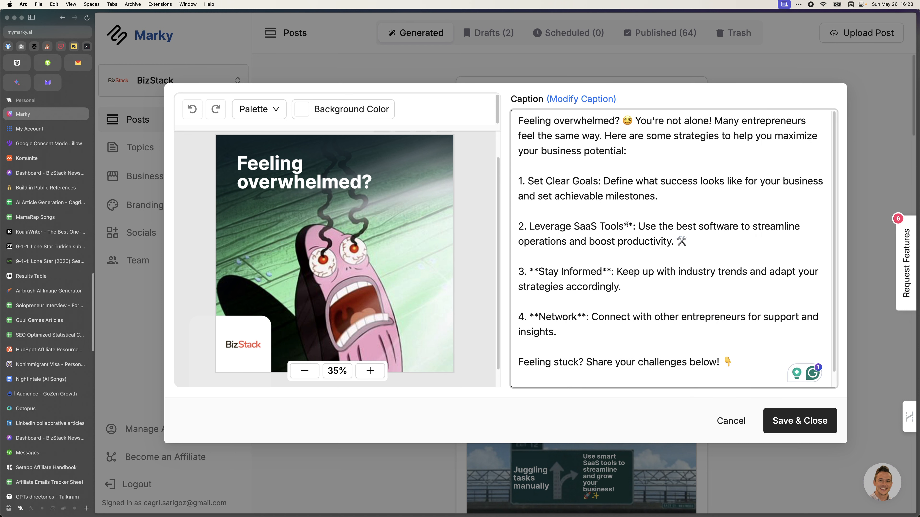
pyautogui.click(631, 226)
pyautogui.press('BackSpace')
pyautogui.press('BackSpace')
pyautogui.click(608, 272)
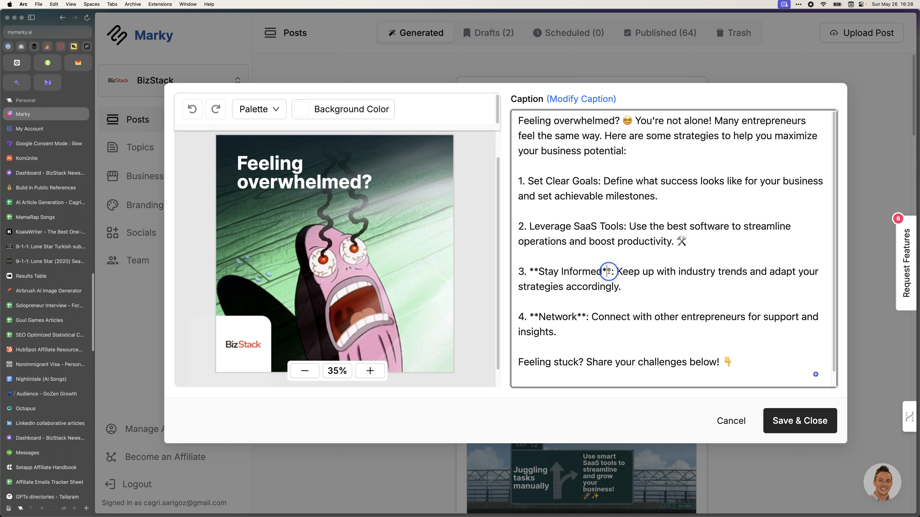
pyautogui.press('BackSpace')
pyautogui.press('BackSpace')
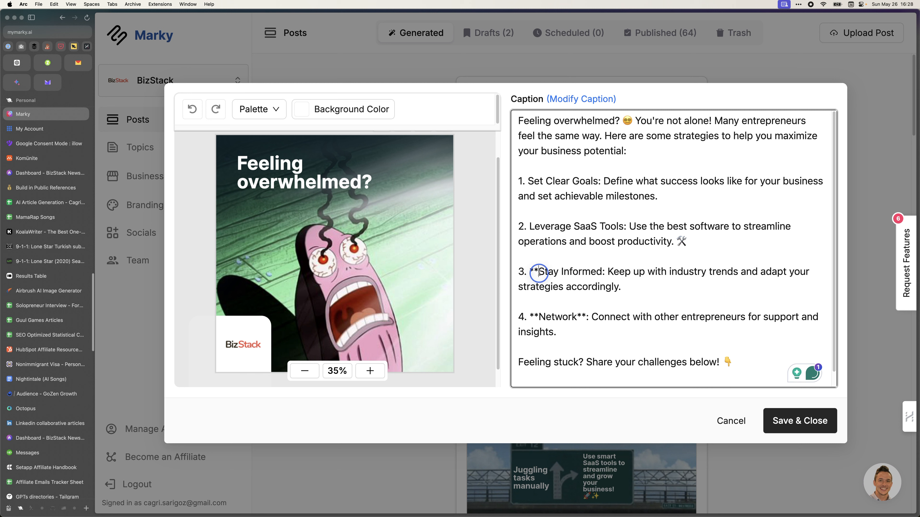
pyautogui.click(539, 272)
pyautogui.press('BackSpace')
pyautogui.press('BackSpace')
pyautogui.click(538, 317)
pyautogui.press('BackSpace')
pyautogui.press('BackSpace')
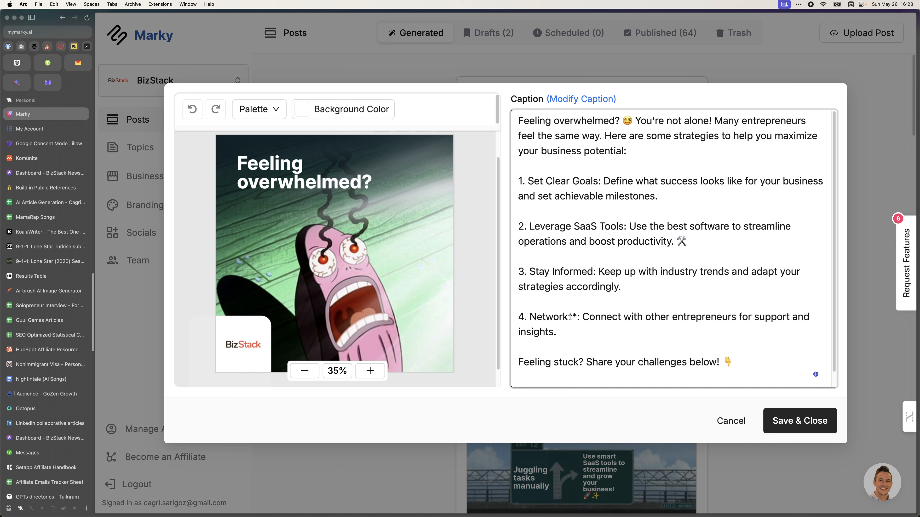
pyautogui.click(579, 317)
pyautogui.press('BackSpace')
pyautogui.press('BackSpace')
# Delete the blank lines between points, save the post, and move it to drafts.
pyautogui.click(556, 211)
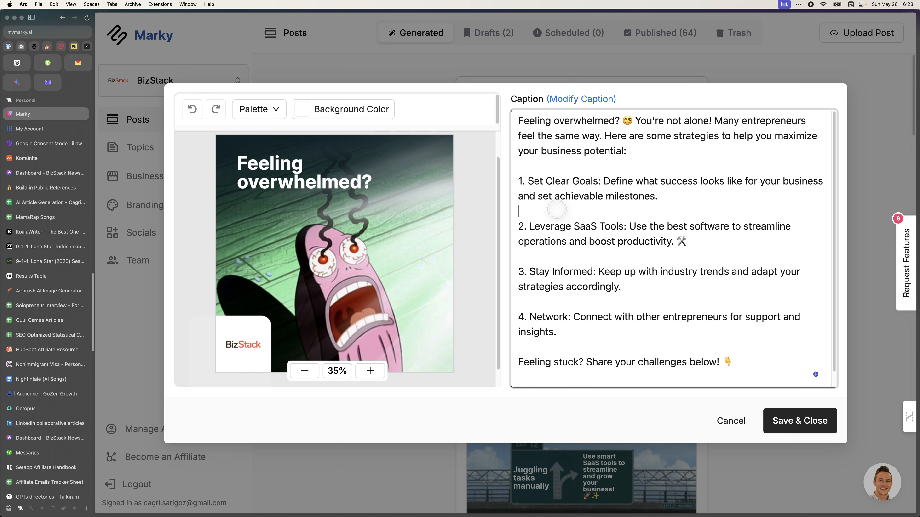
pyautogui.press('BackSpace')
pyautogui.click(550, 240)
pyautogui.press('BackSpace')
pyautogui.click(551, 272)
pyautogui.press('BackSpace')
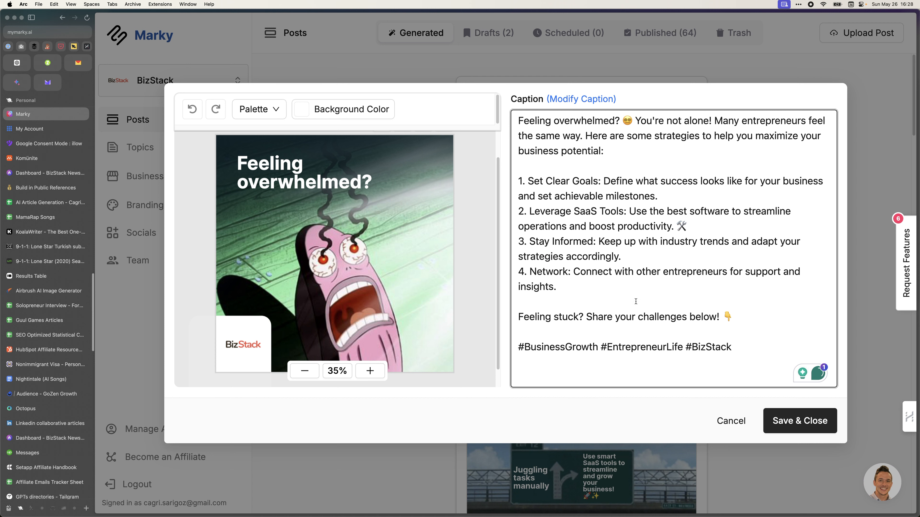
pyautogui.click(784, 421)
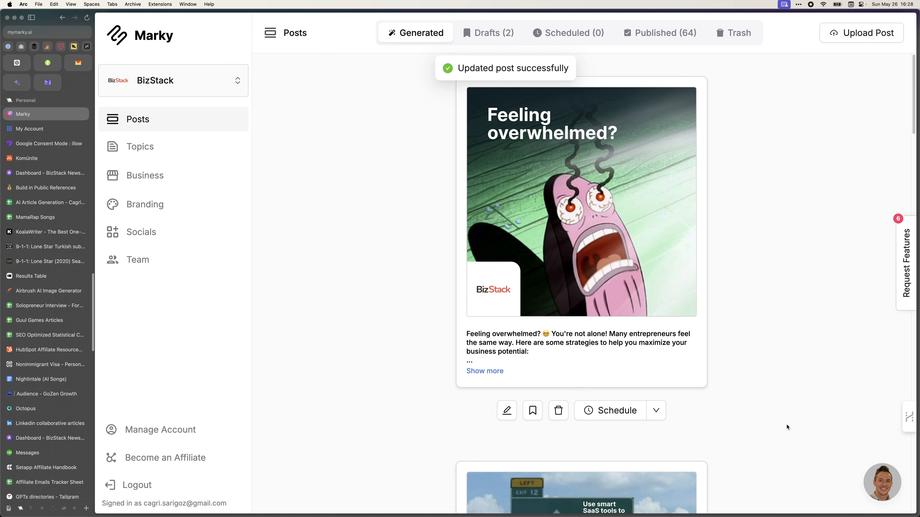
pyautogui.click(532, 411)
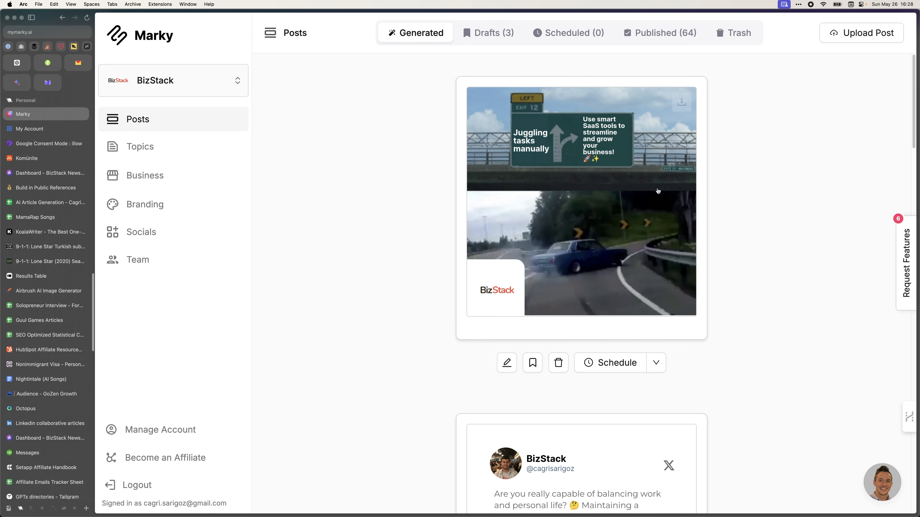
# Page through the Stay Motivated carousel and generate another batch of BizStack posts.
pyautogui.scroll(-20, 624, 445)
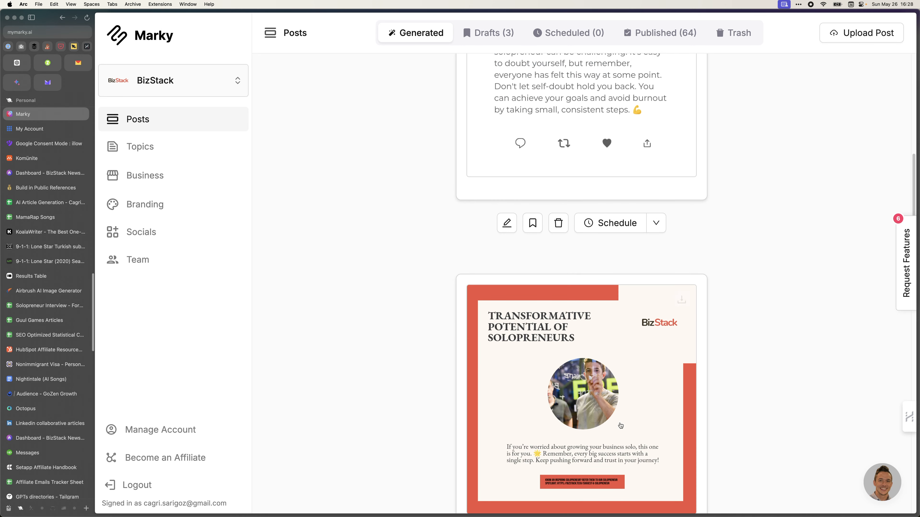
pyautogui.scroll(-8, 577, 417)
pyautogui.scroll(6, 674, 275)
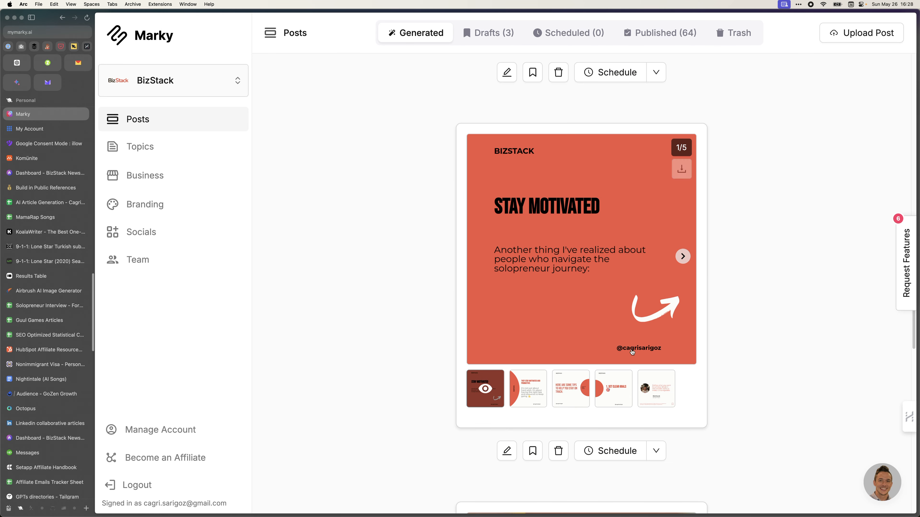
pyautogui.click(682, 257)
pyautogui.click(682, 256)
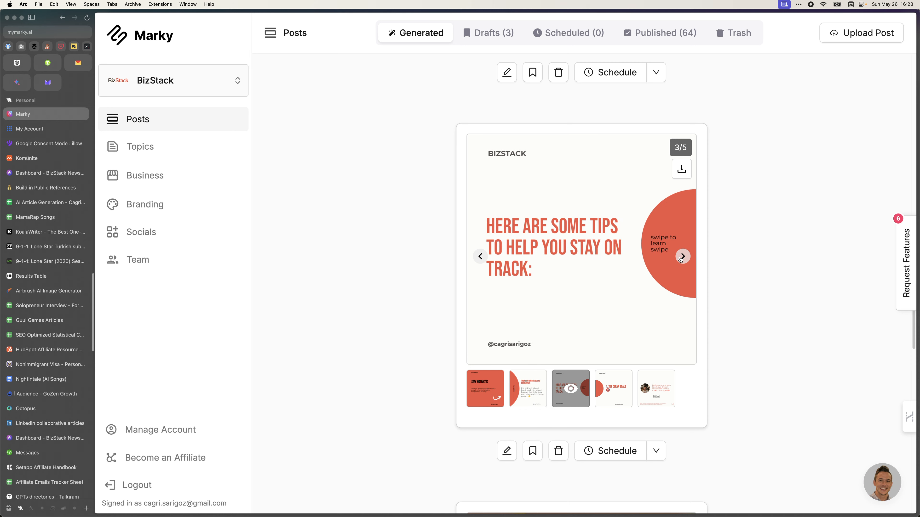
pyautogui.click(681, 257)
pyautogui.scroll(-20, 534, 336)
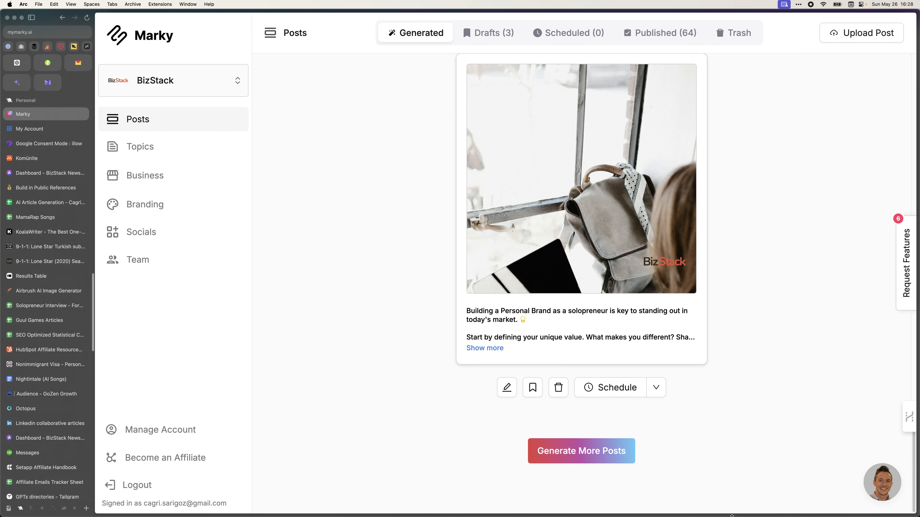
pyautogui.scroll(20, 408, 479)
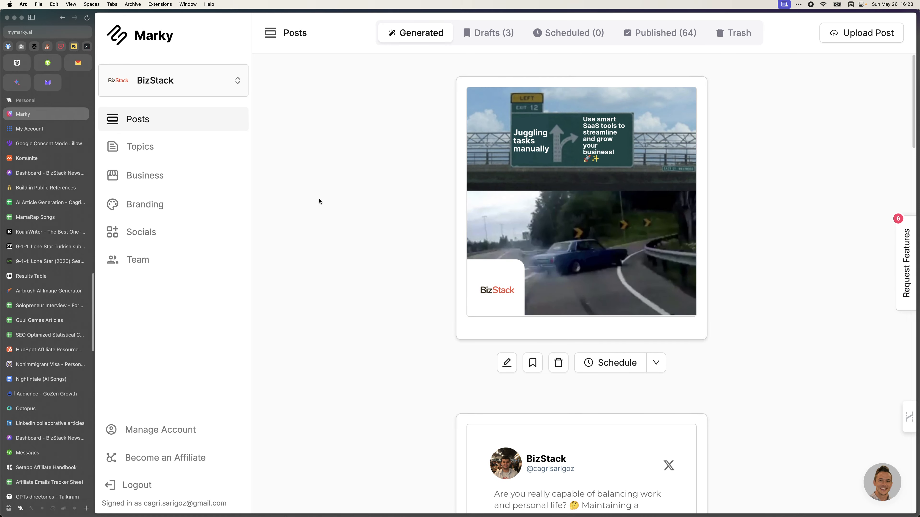
pyautogui.scroll(-20, 515, 330)
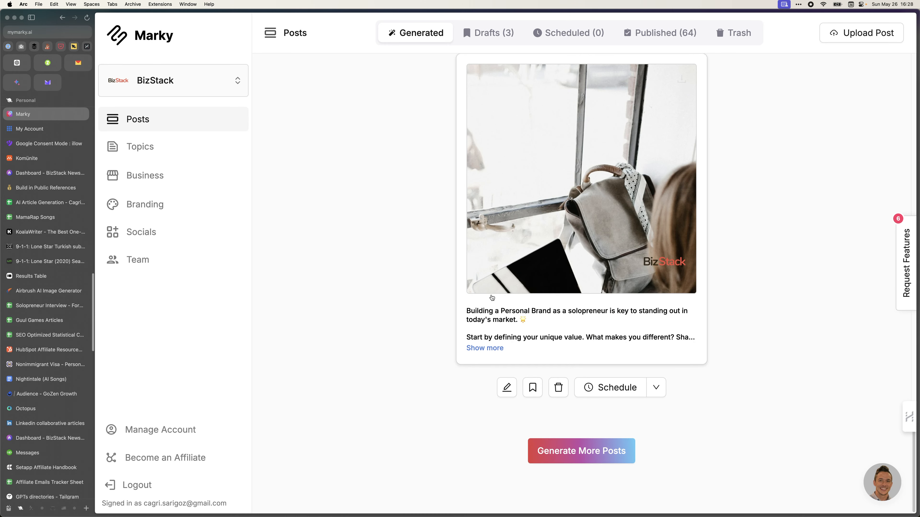
pyautogui.click(586, 451)
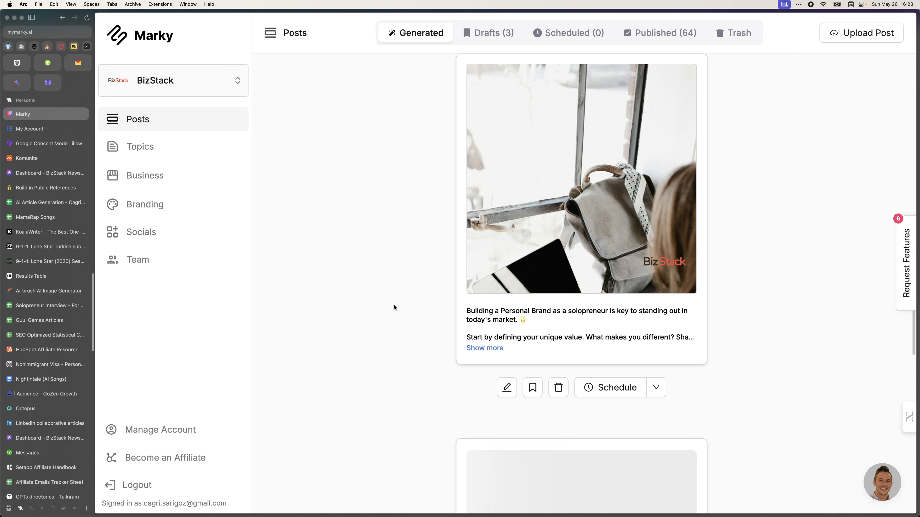
# Open Socials to view the 10:00 AM, 04:00 PM and 10:00 PM publishing schedule.
pyautogui.scroll(-8, 395, 306)
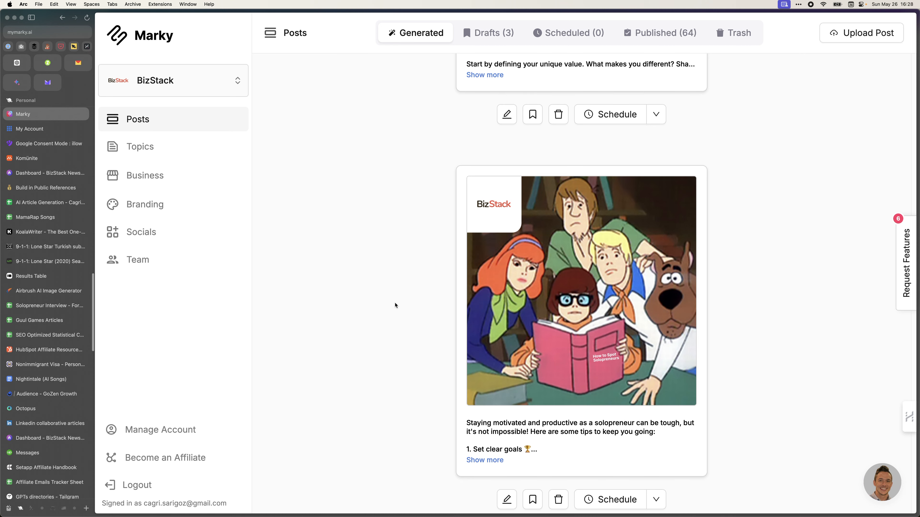
pyautogui.scroll(-10, 395, 305)
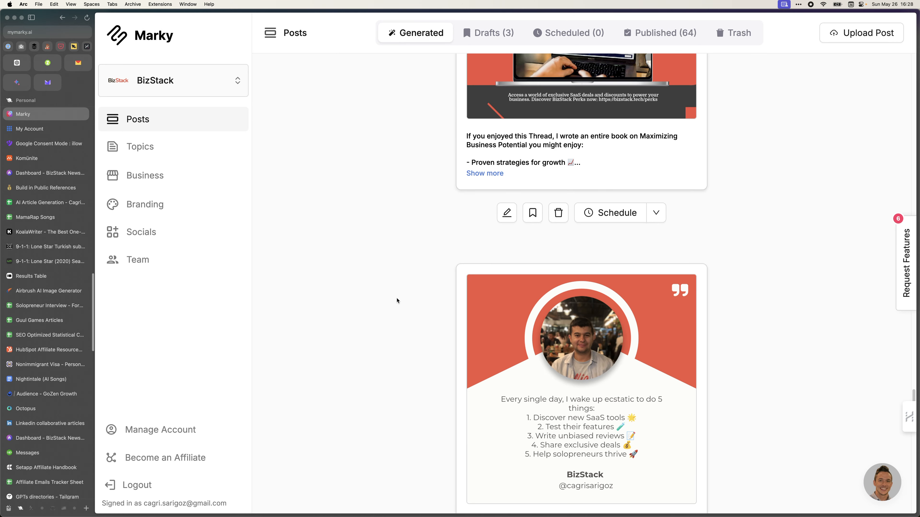
pyautogui.click(176, 232)
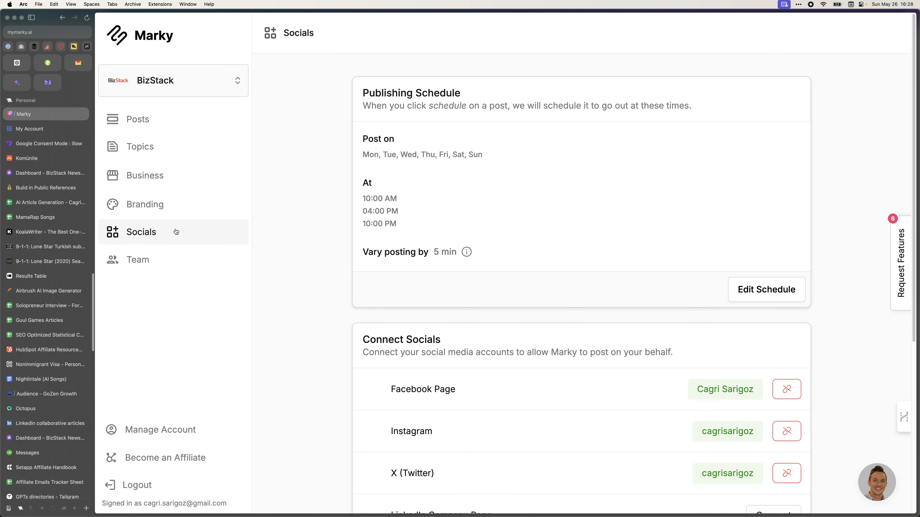
# Review the publishing schedule's days and times, cancel without changes, and return to the Posts feed.
pyautogui.moveTo(364, 197); pyautogui.dragTo(449, 257)
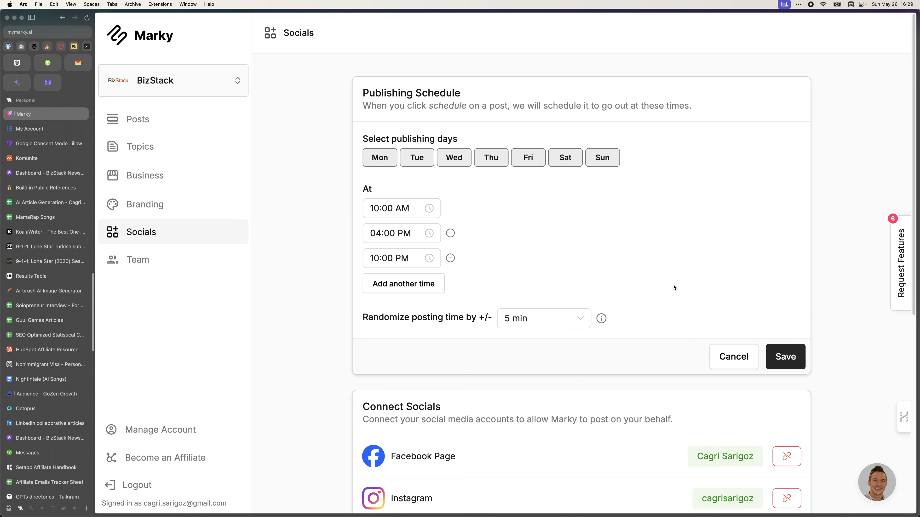
pyautogui.click(733, 356)
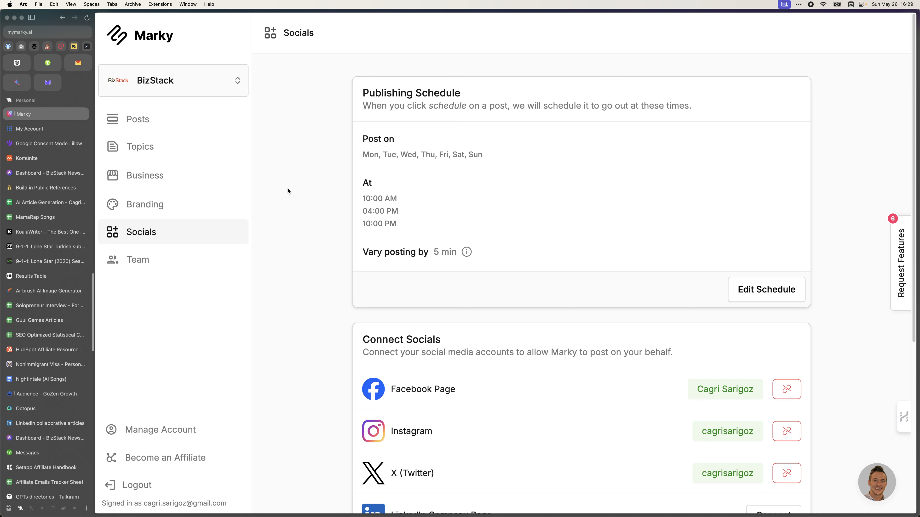
pyautogui.click(187, 123)
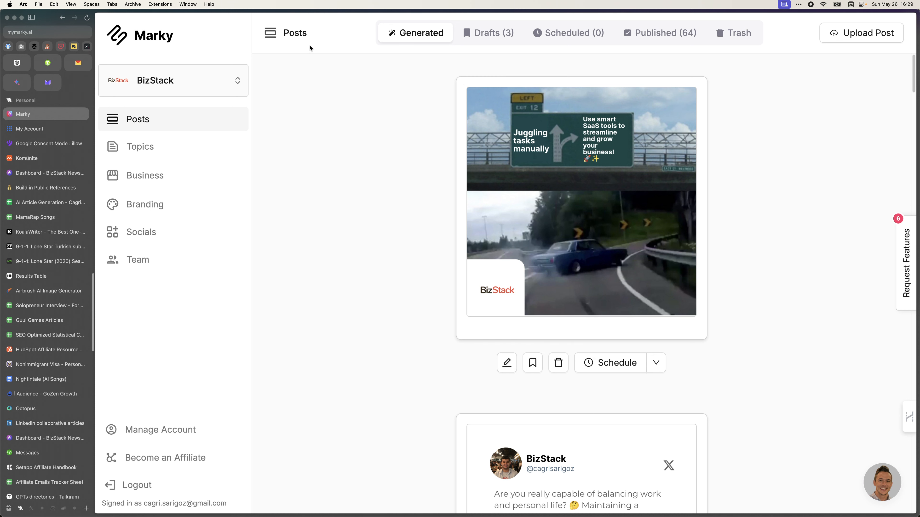
pyautogui.scroll(-10, 360, 157)
pyautogui.scroll(15, 369, 179)
pyautogui.scroll(-10, 373, 181)
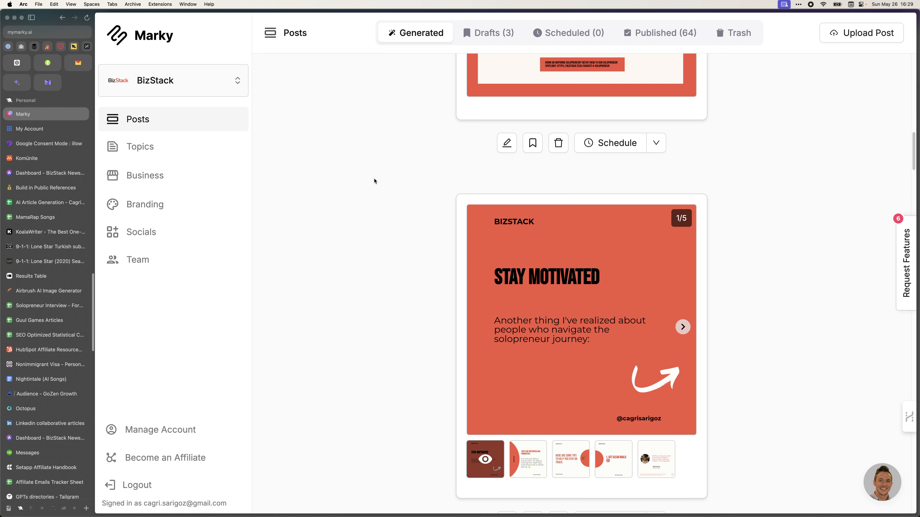
pyautogui.scroll(-1, 375, 181)
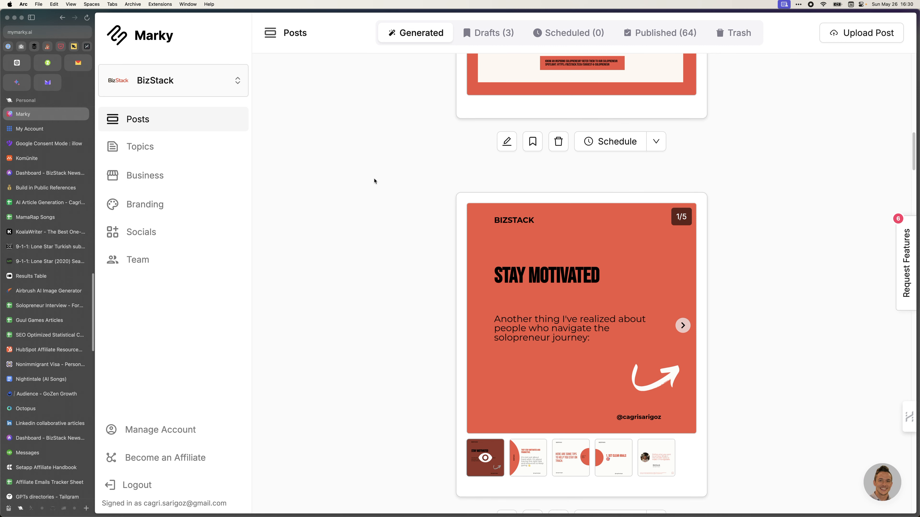
pyautogui.scroll(-15, 374, 181)
pyautogui.scroll(-20, 375, 181)
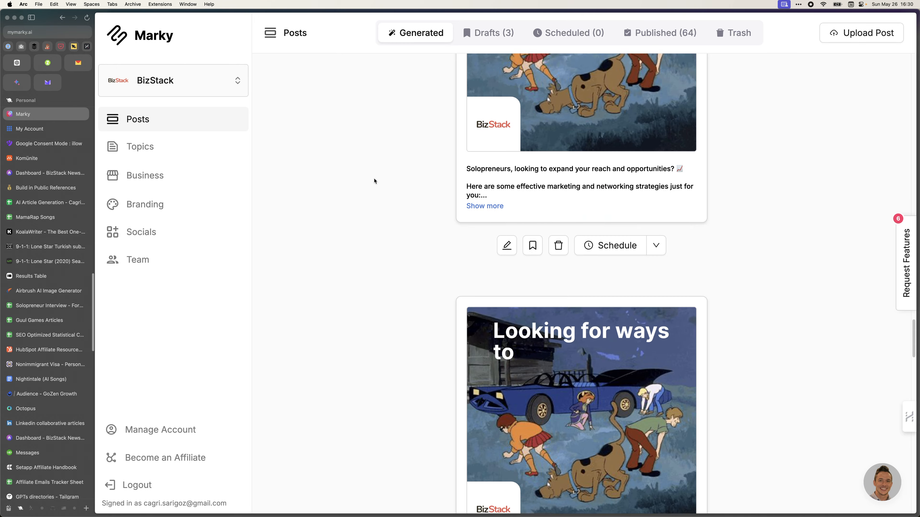
pyautogui.scroll(20, 374, 181)
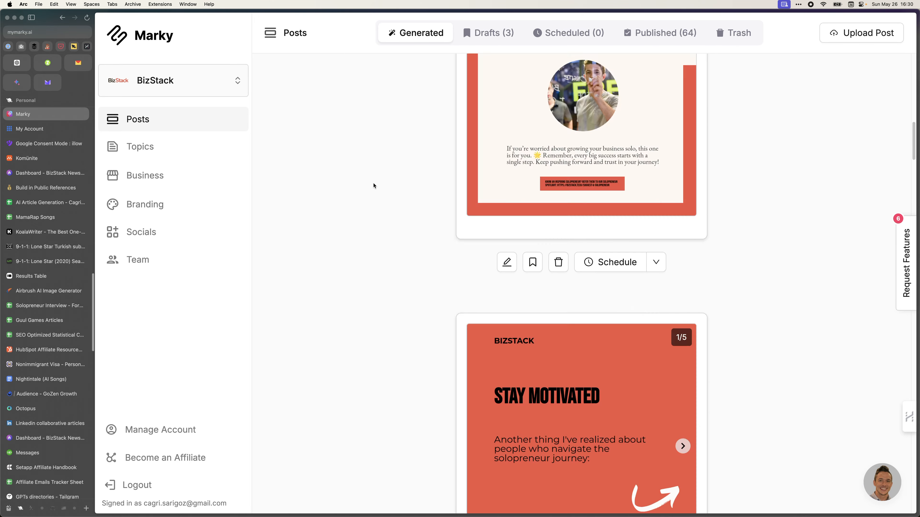